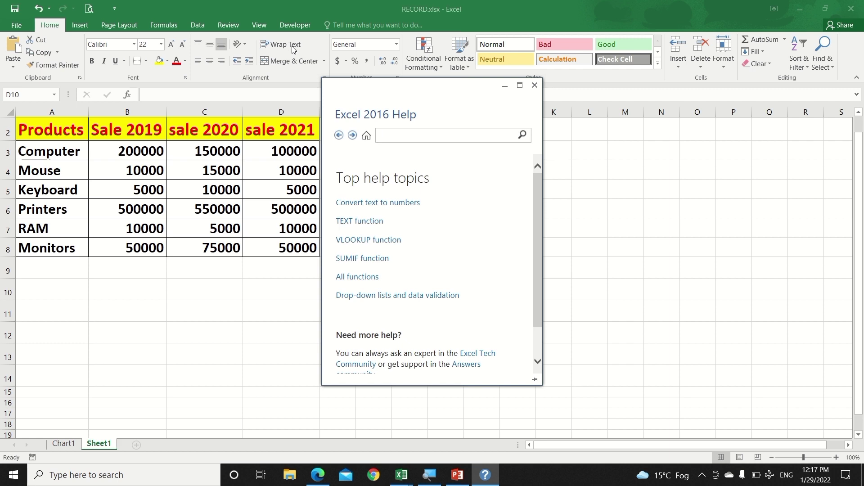
Search the Excel help for "wrap text" and look through the results.
text(wra)
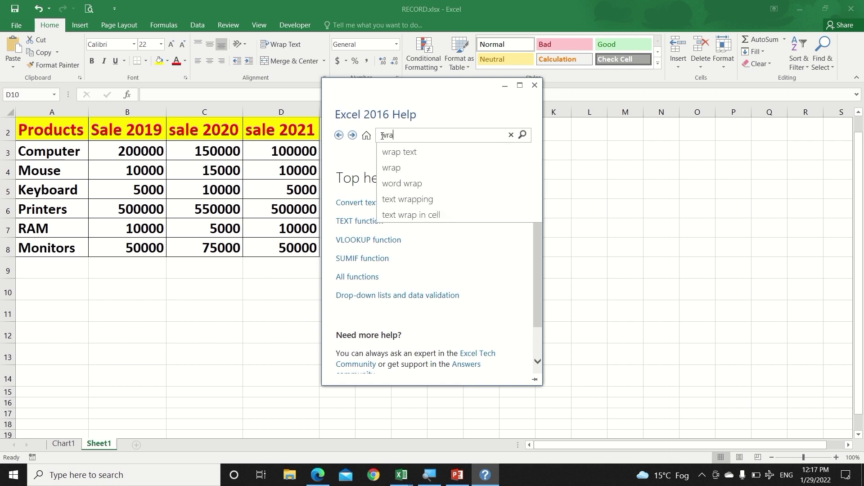
text(p text)
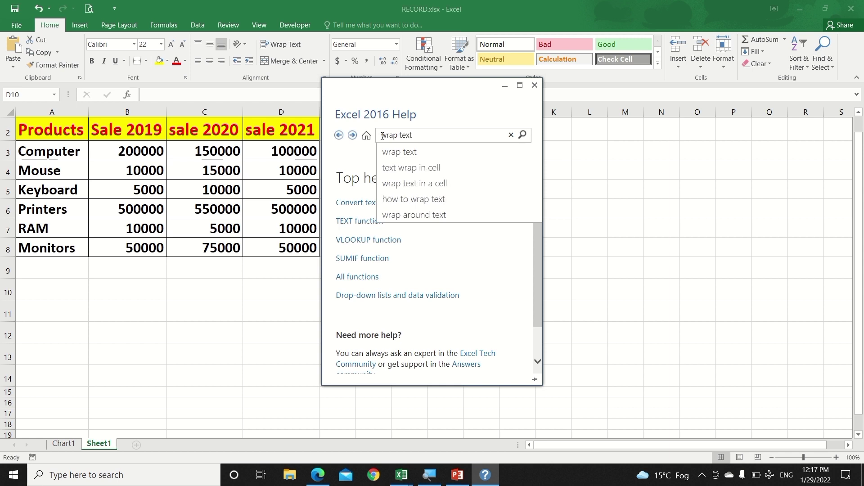
click(396, 154)
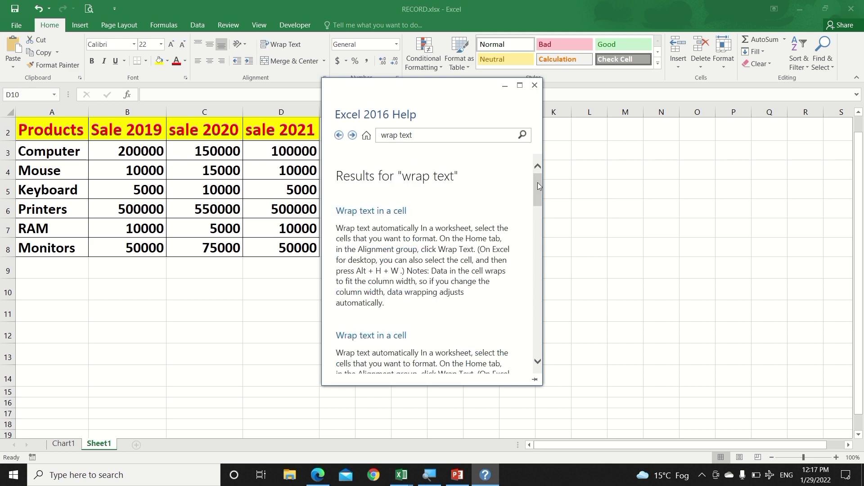
drag(539, 183, 531, 264)
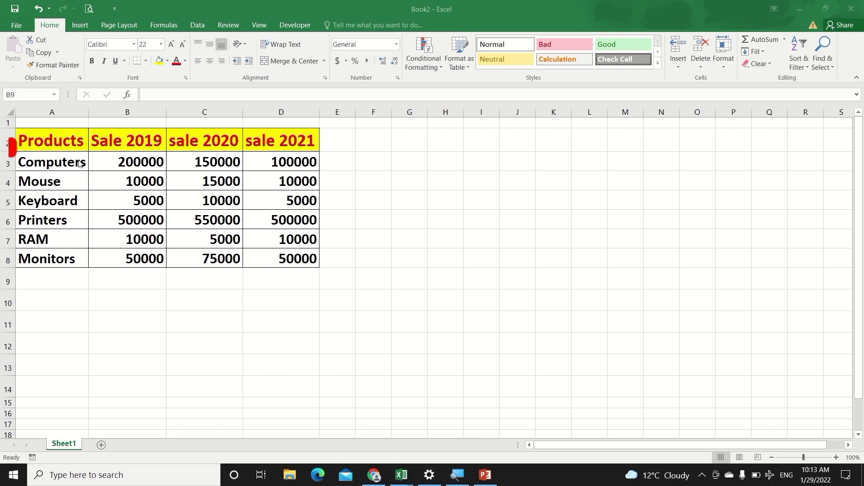
Edit the first product name in cell A3 to read Computer.
click(78, 161)
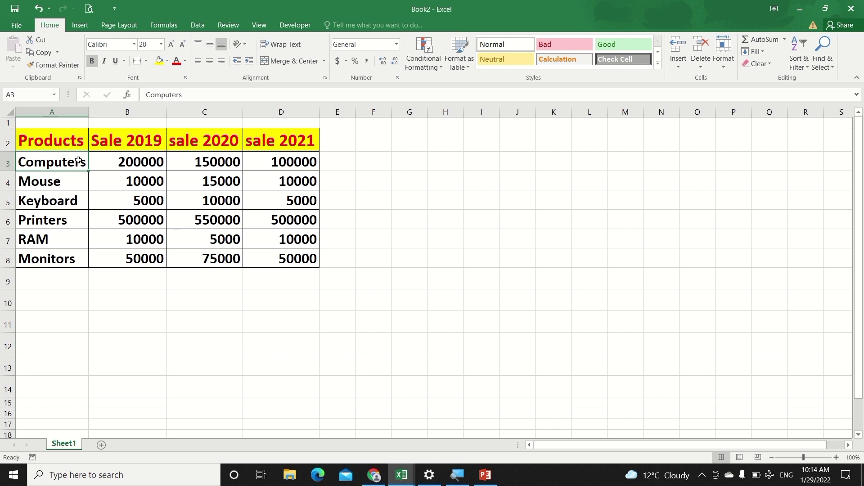
key(F2)
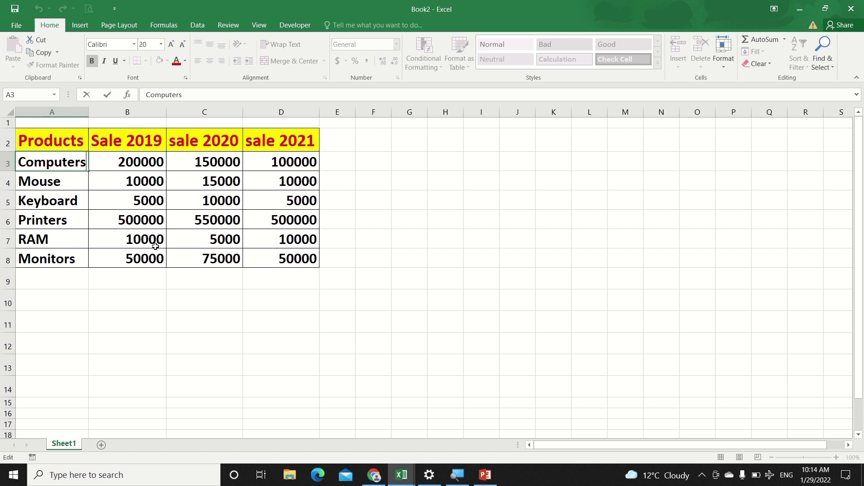
key(BackSpace)
key(Return)
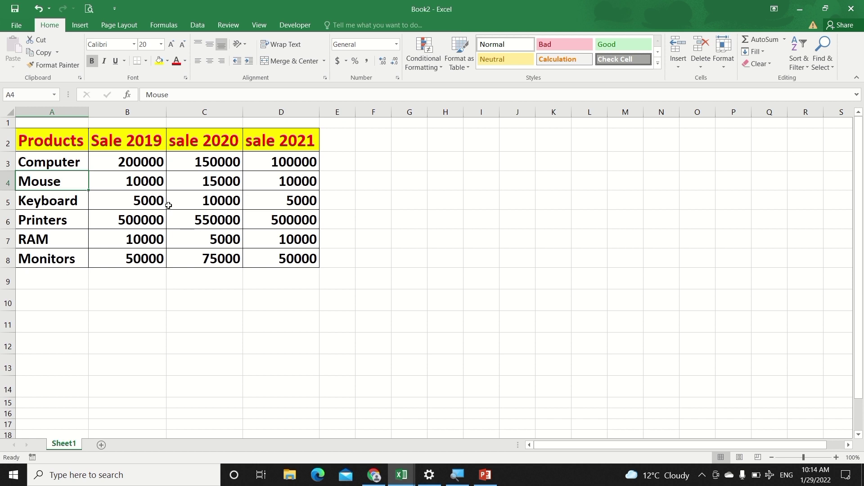
Define the name SALE19 for the Sale 2019 values in B3:B8.
click(138, 161)
drag(137, 161, 131, 260)
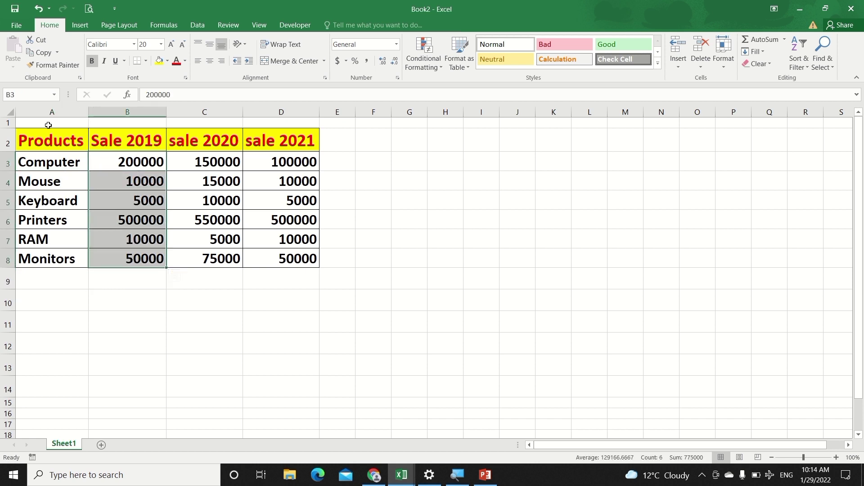
click(29, 94)
text(SALE19)
key(Return)
Define the name SALE20 for the sale 2020 values in C3:C8.
click(184, 158)
drag(184, 158, 190, 257)
click(29, 99)
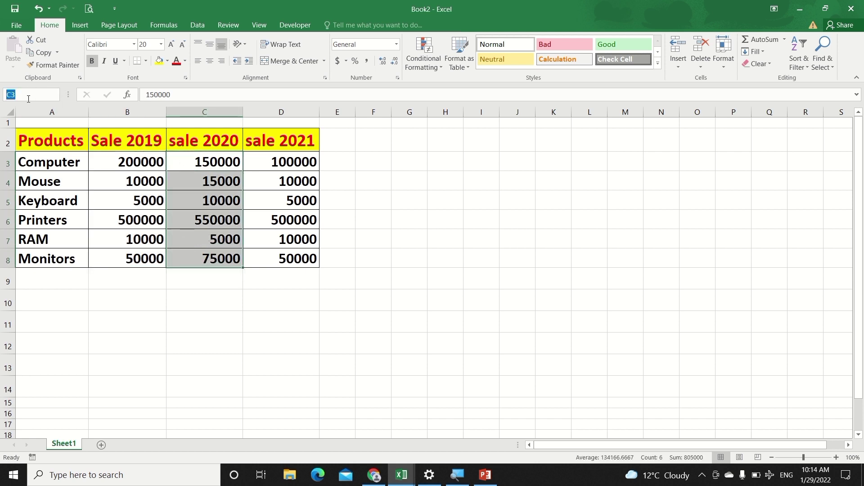
text(SALE20)
key(Return)
Define the name SALE21 for the sale 2021 values in D3:D8.
drag(269, 163, 270, 259)
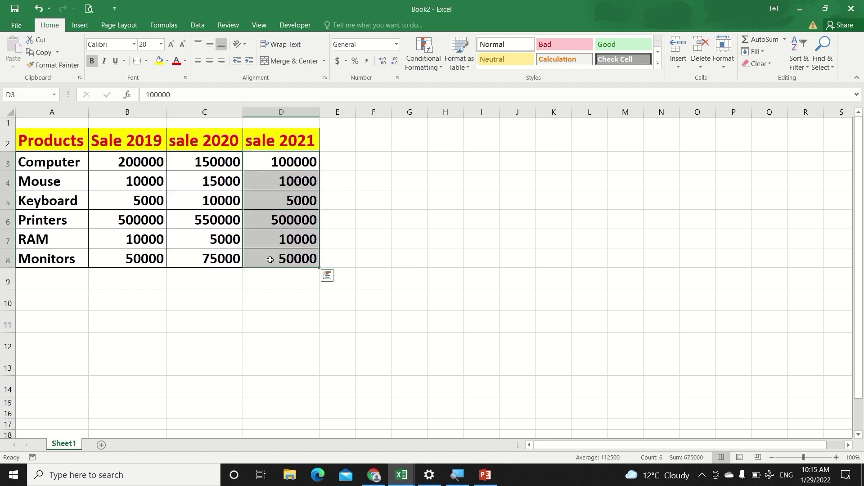
click(39, 93)
text(SALE21)
key(Return)
Start a SUM formula in cell B10 and paste the defined name SALE19 as its first argument.
click(127, 302)
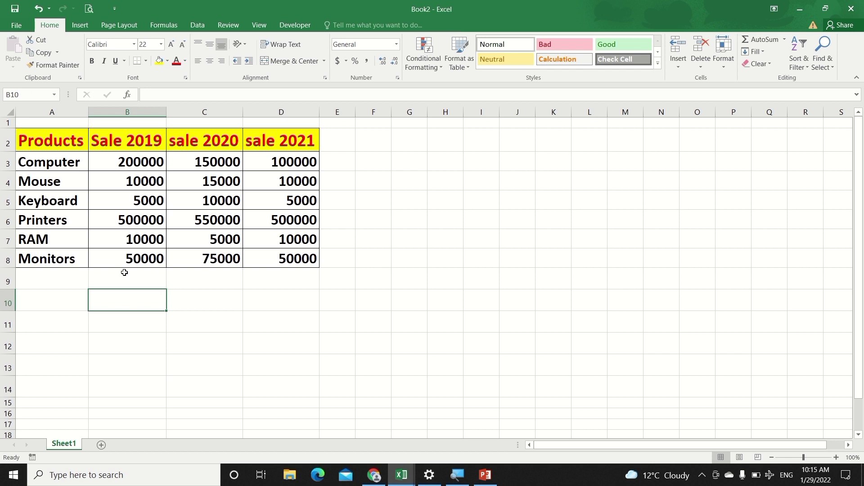
text(=SUM)
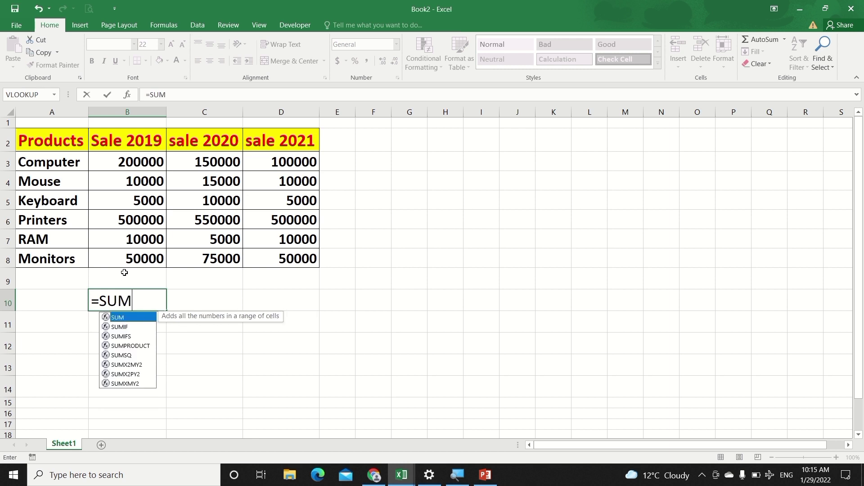
text(()
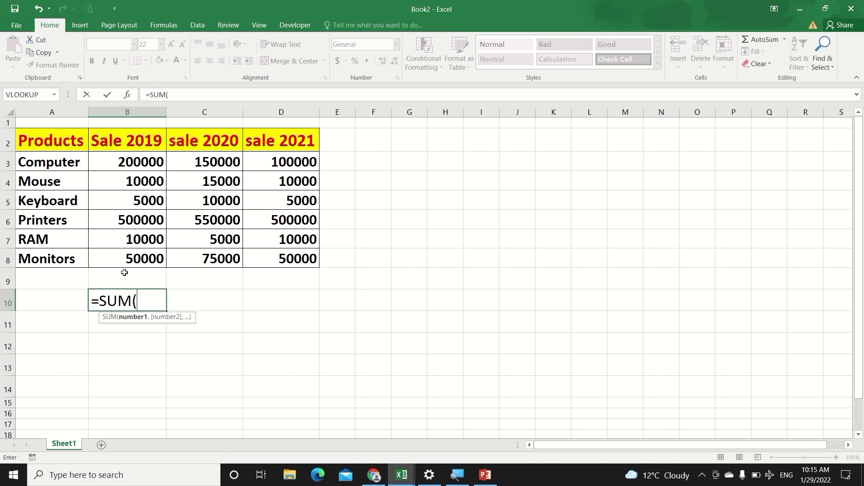
key(F3)
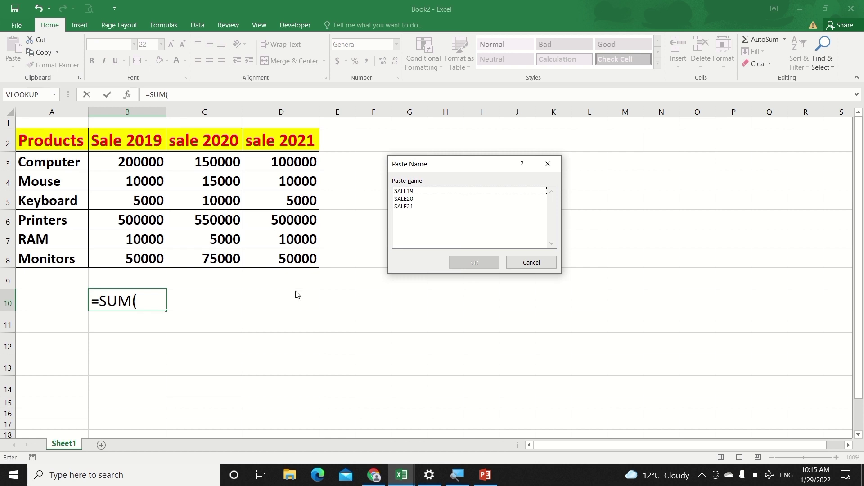
click(409, 193)
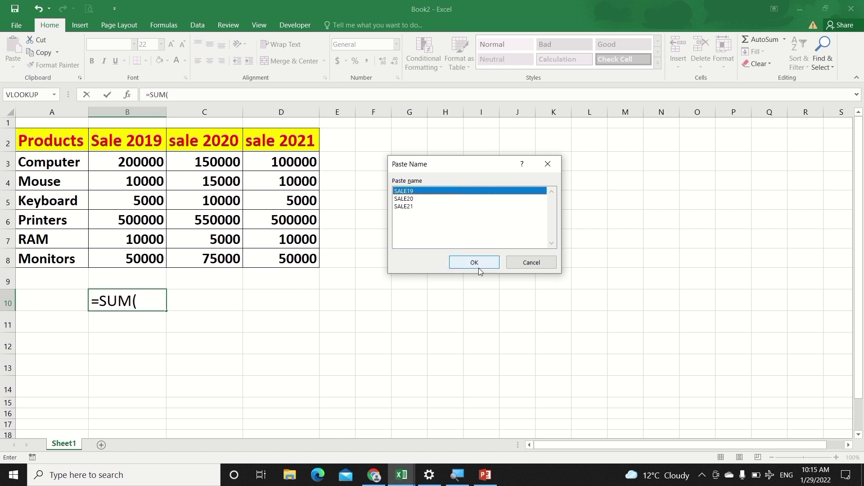
click(474, 263)
text(,)
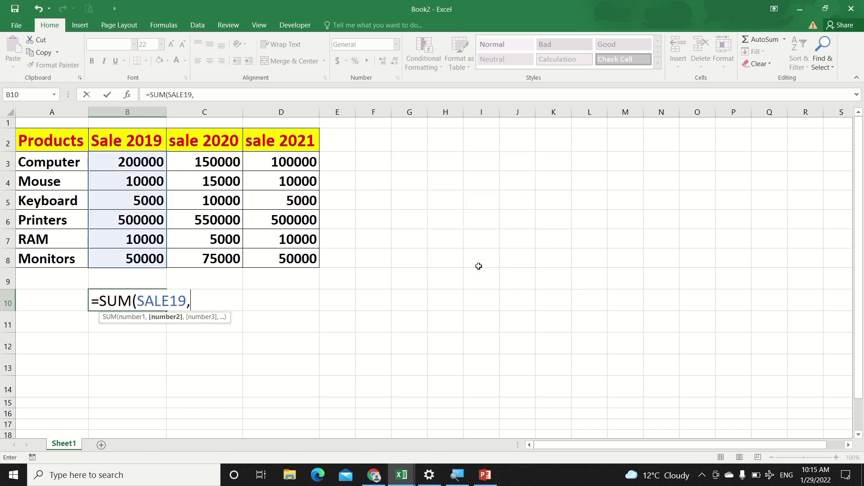
Paste the defined names SALE20 and SALE21 as further arguments of the B10 SUM formula and complete it.
key(F3)
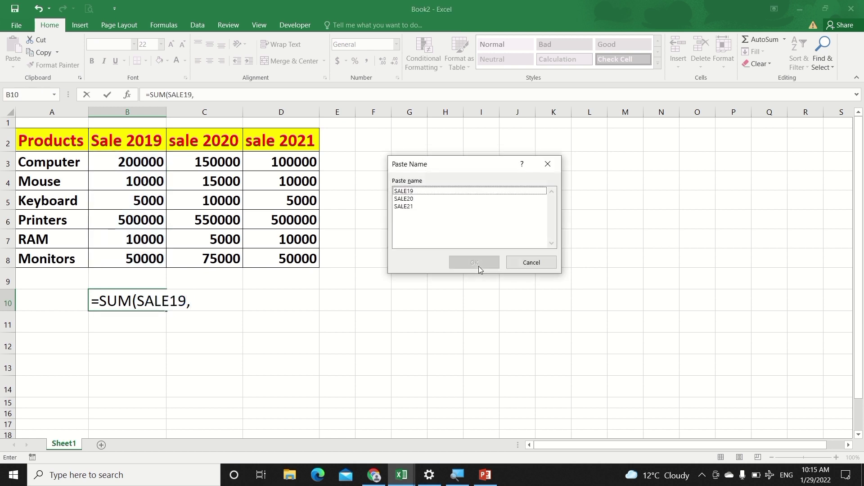
click(409, 199)
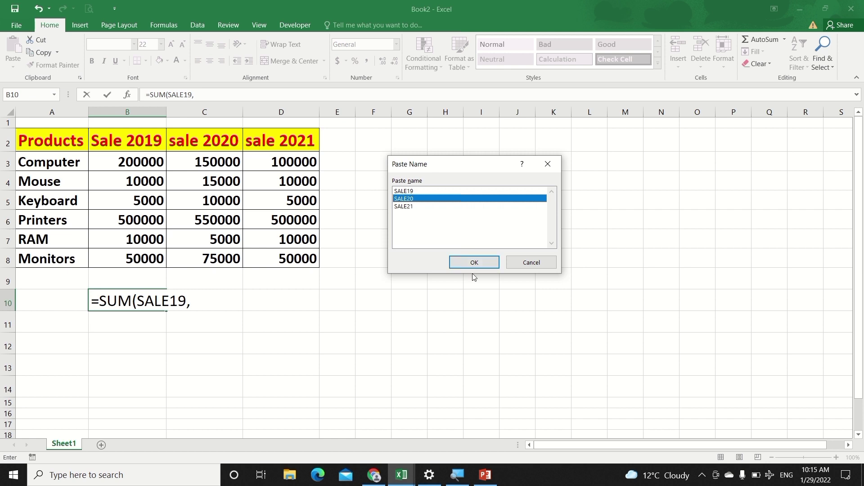
click(470, 263)
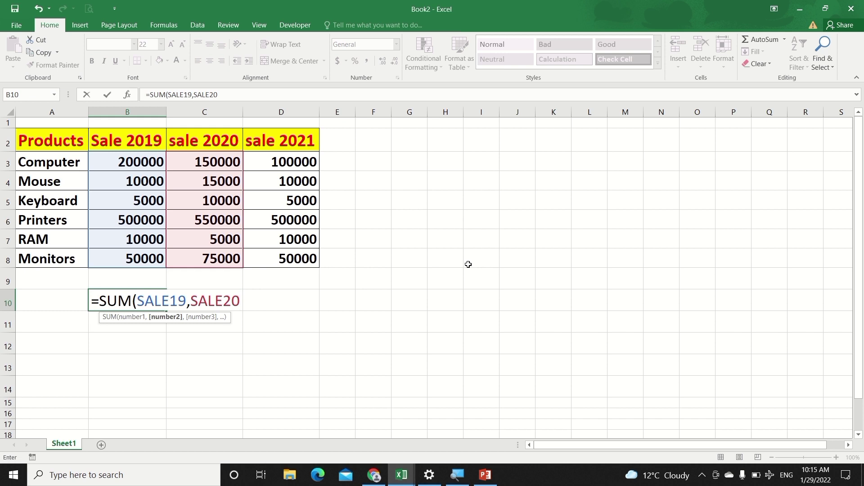
text(,)
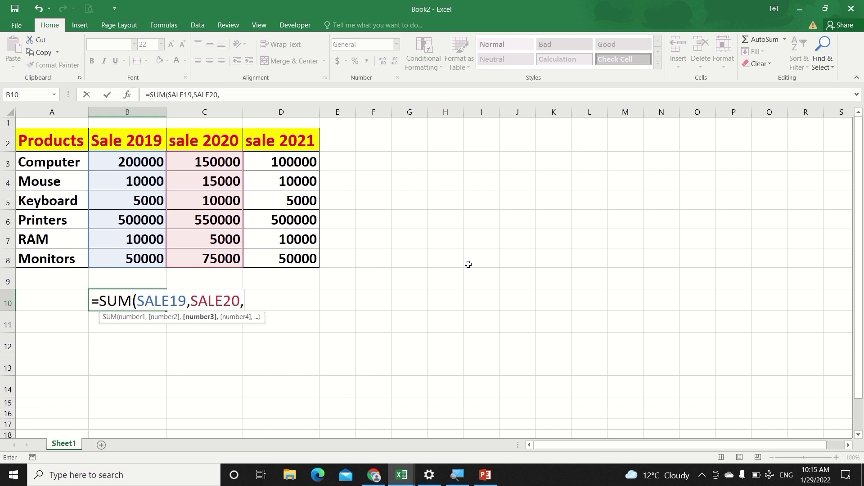
key(F3)
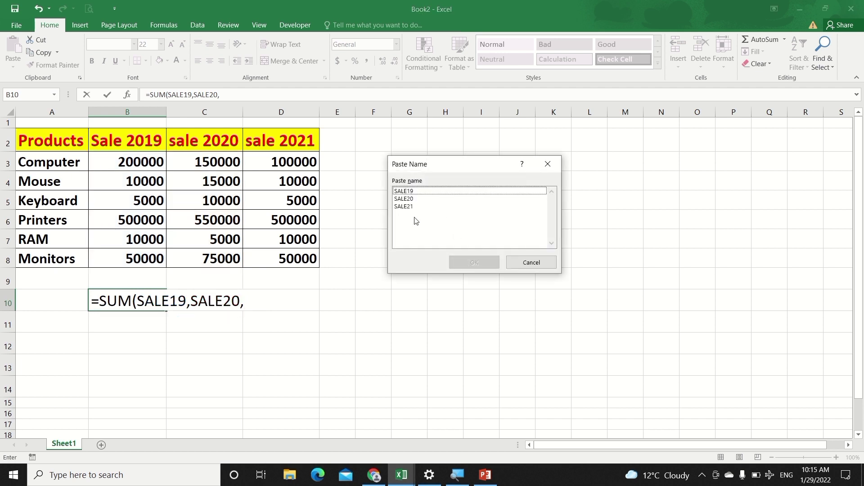
click(409, 206)
click(474, 263)
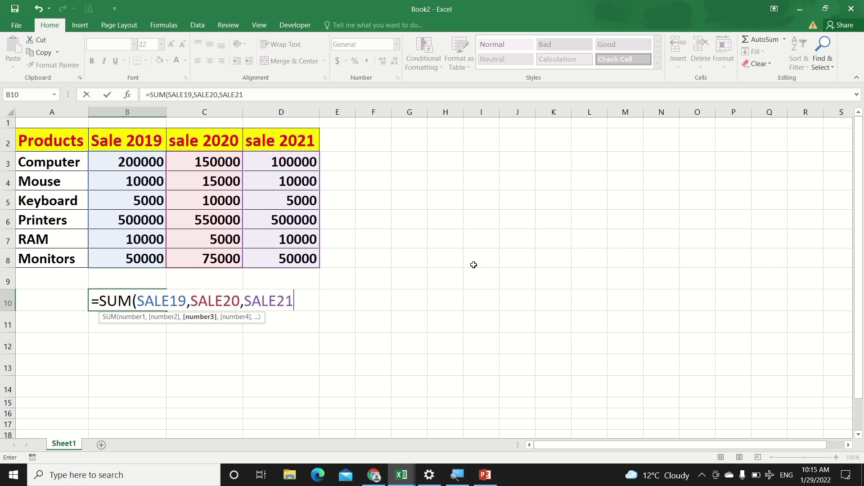
text())
key(Return)
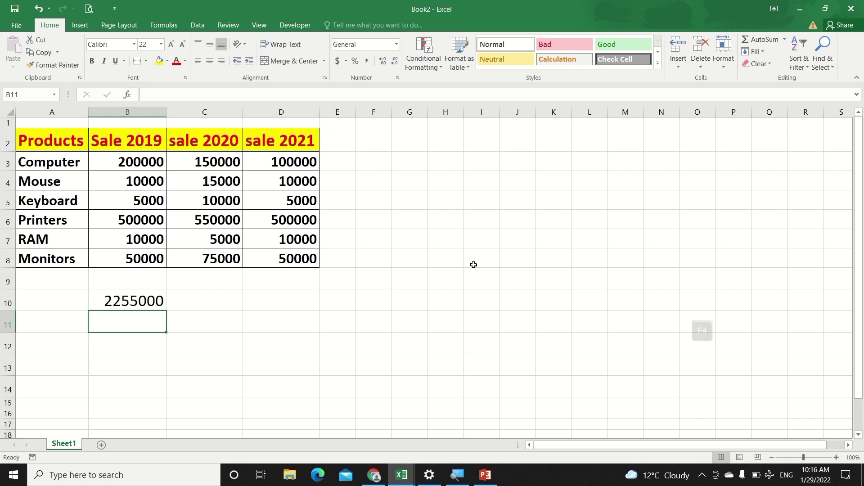
Clear the SUM formula from cell B10.
key(F4)
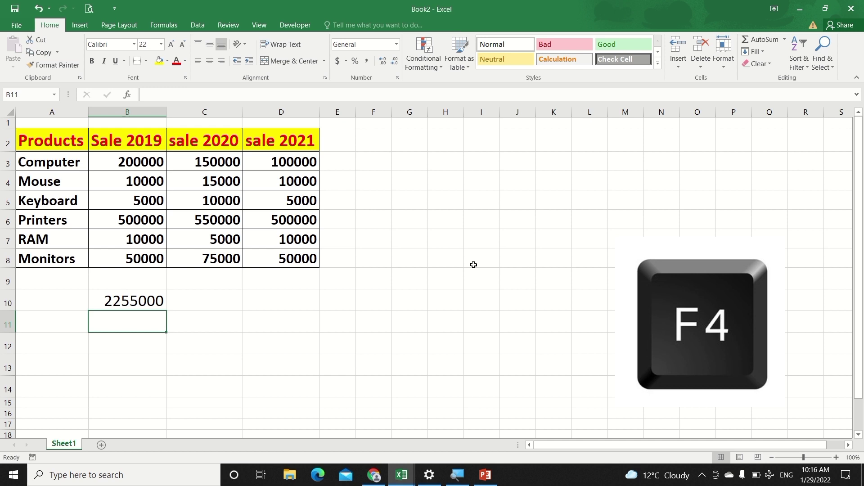
click(152, 305)
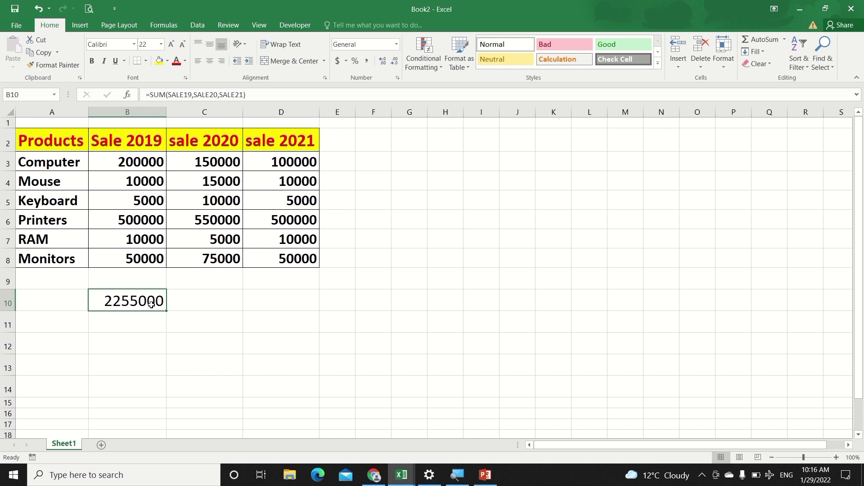
key(Delete)
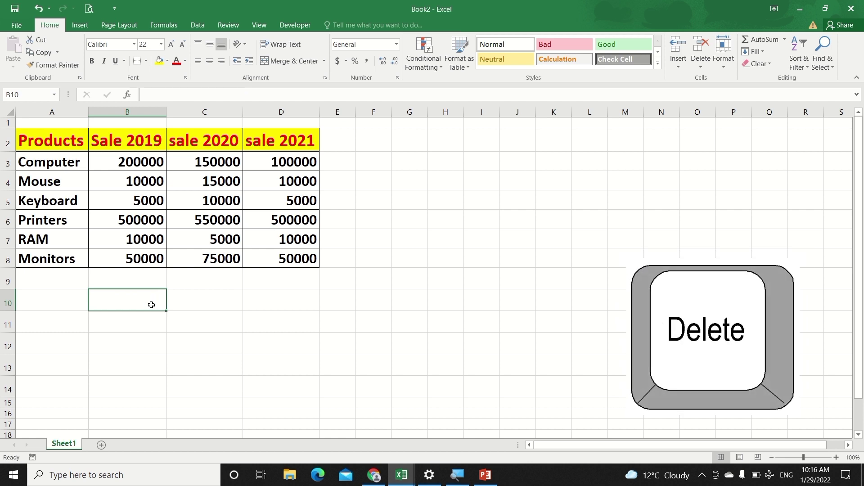
Delete the sale 2021 values of Monitors in D8 and Mouse in D4.
click(217, 258)
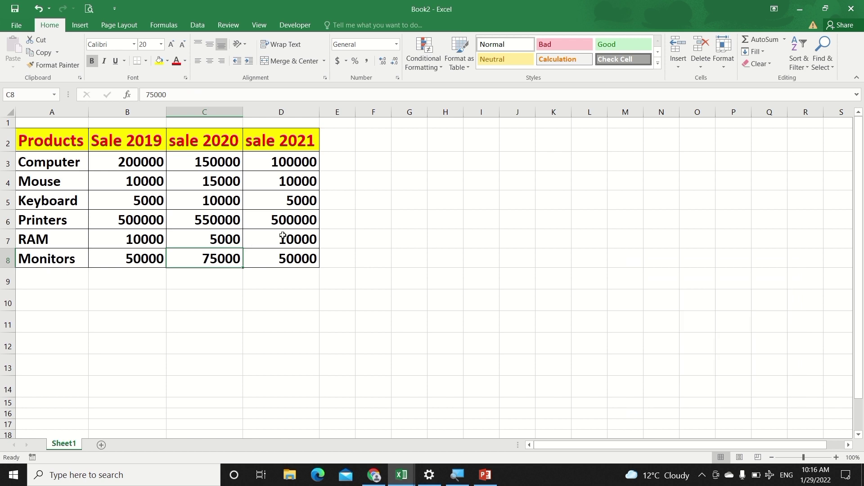
click(284, 257)
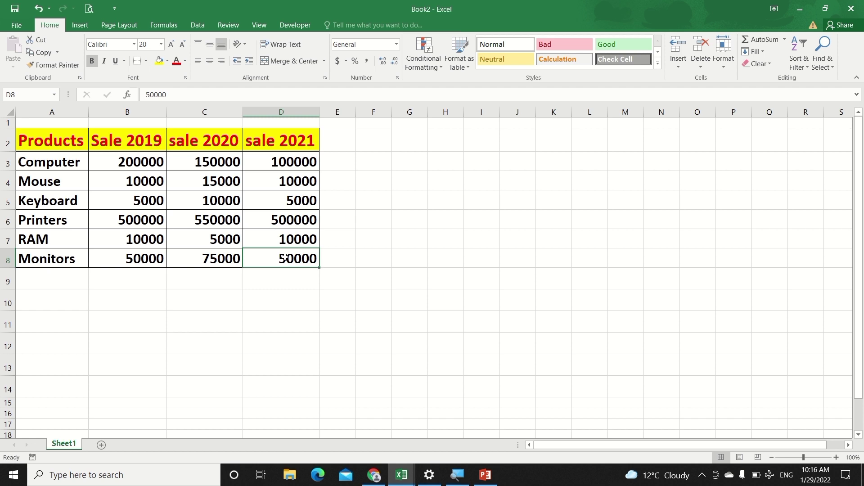
key(Delete)
click(287, 182)
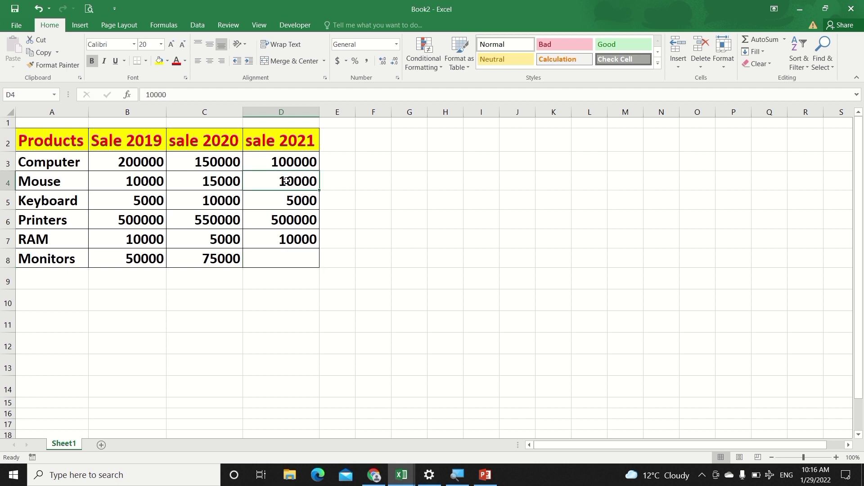
key(Delete)
Undo the last two value deletions in the sale 2021 column.
click(257, 338)
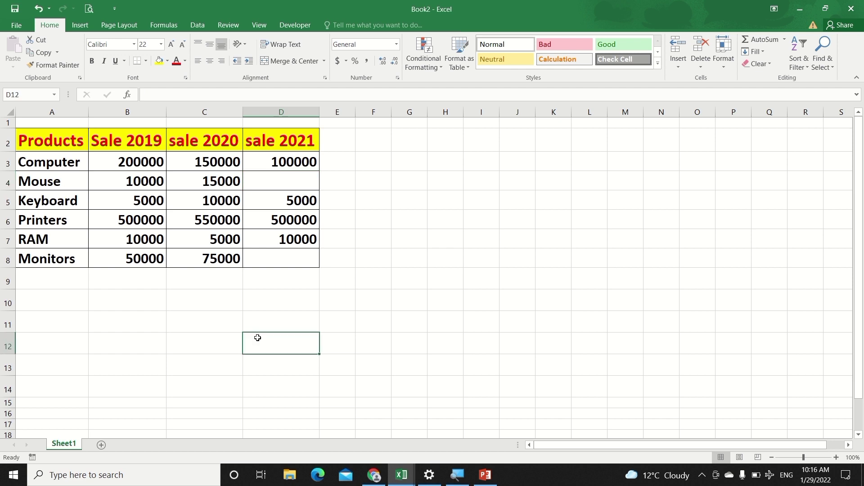
key(ctrl+z)
key(ctrl+z)
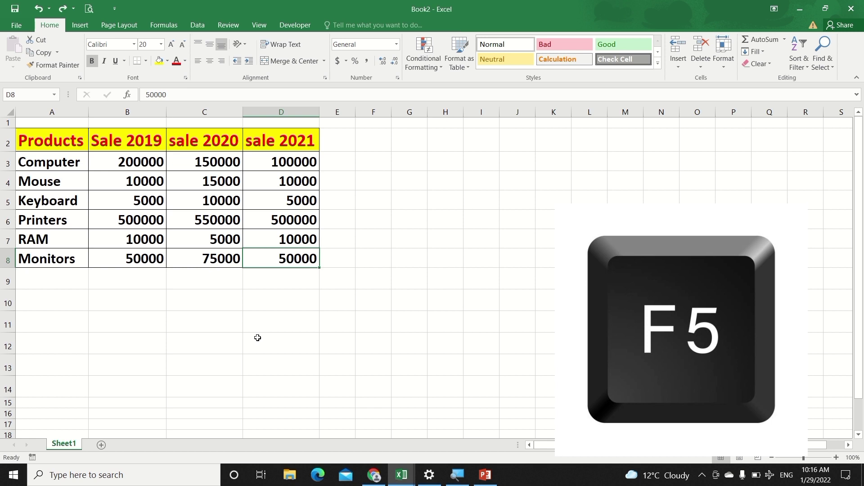
Use Go To to reach cell A100, and return to the Products header in A2.
key(F5)
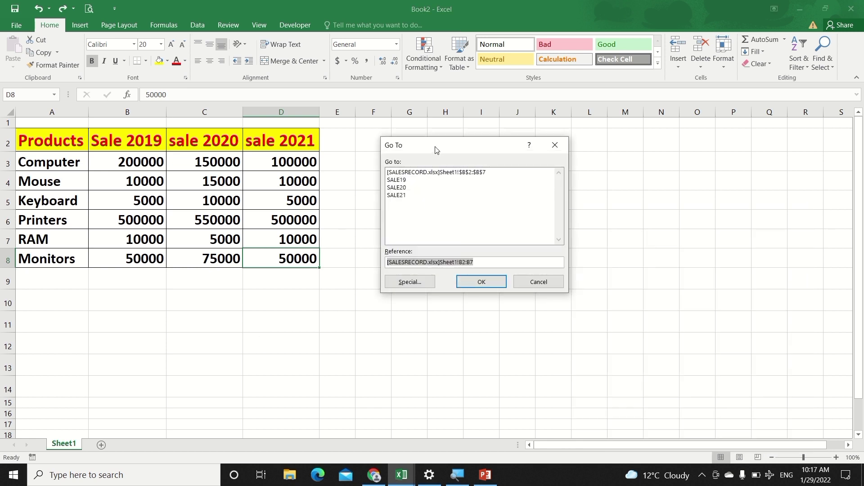
drag(435, 150, 405, 151)
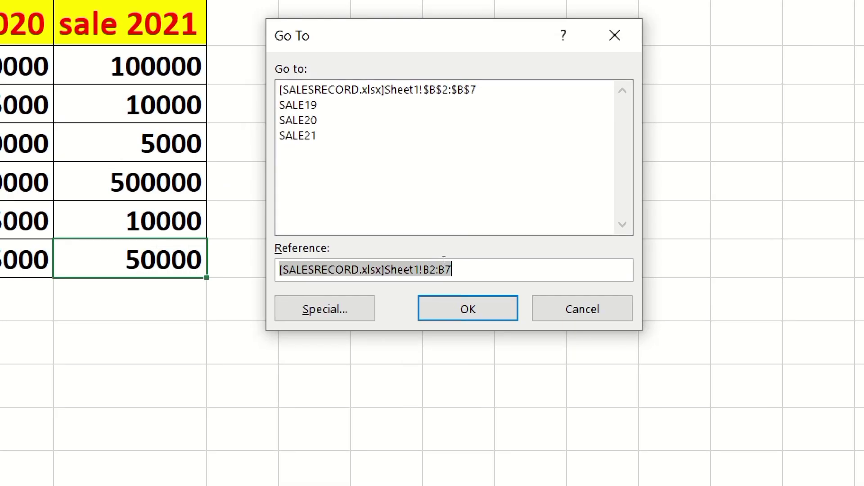
key(BackSpace)
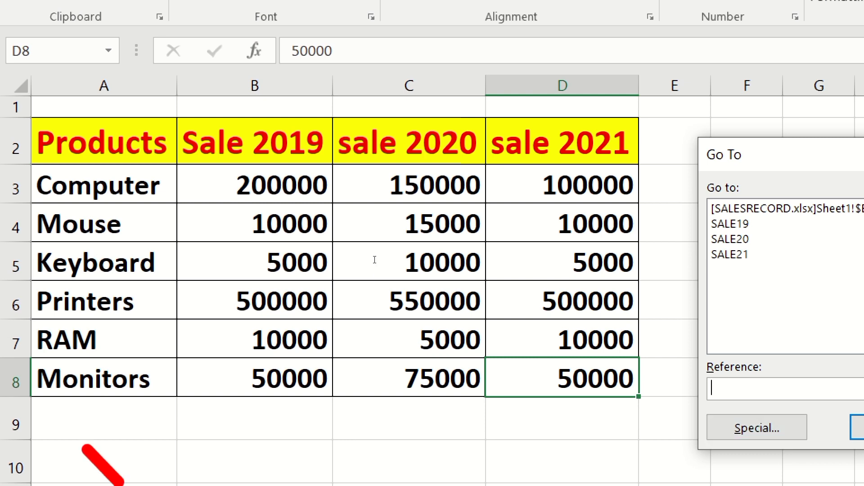
text(A)
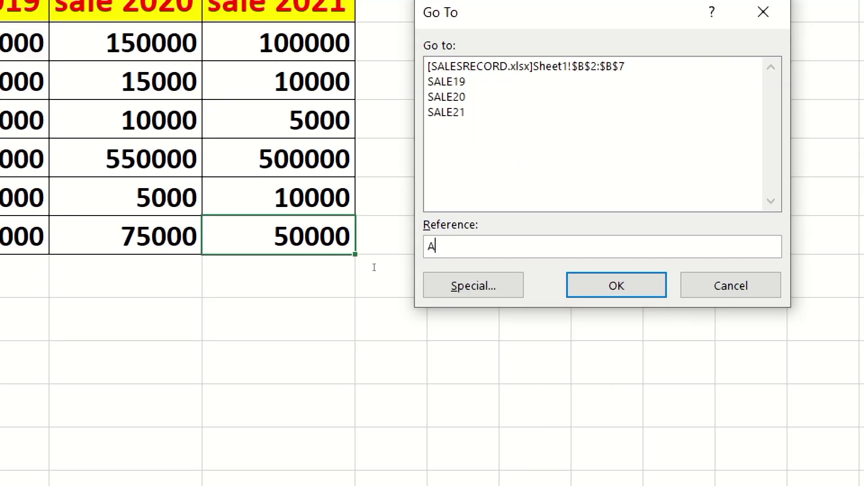
text(100)
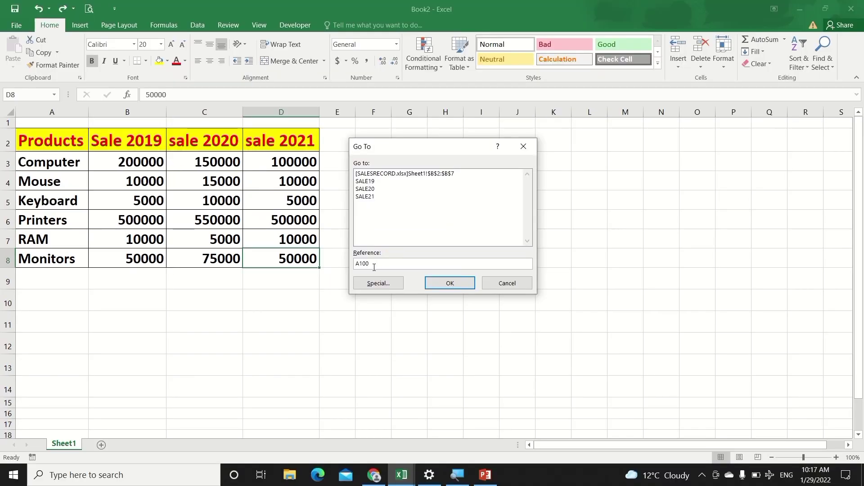
key(Return)
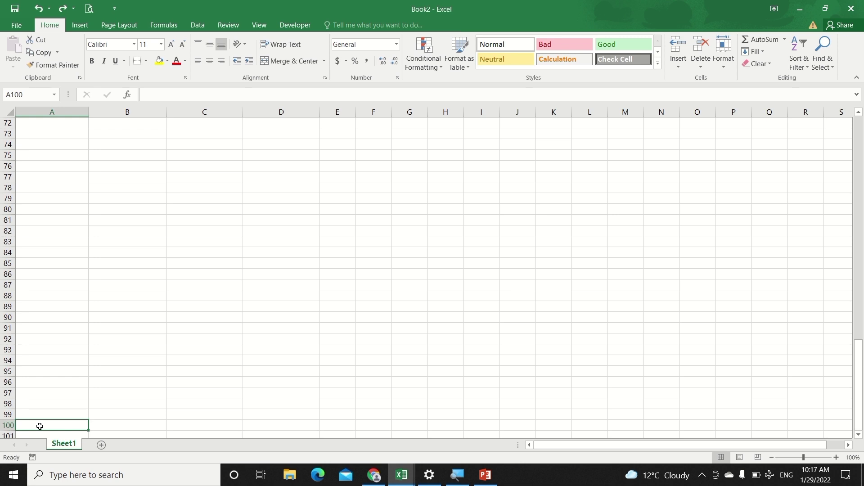
key(ctrl+Up)
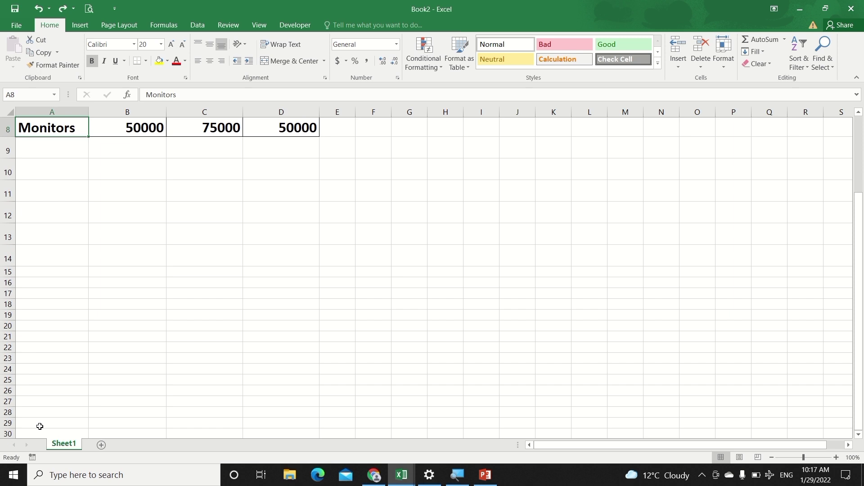
key(ctrl+Up)
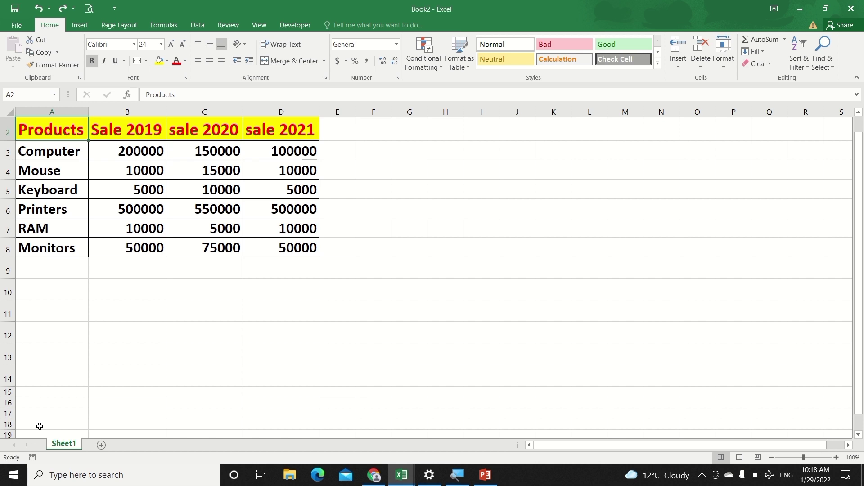
Bring up the Create Table dialog for the sales data A2:D8 and cancel it.
key(alt)
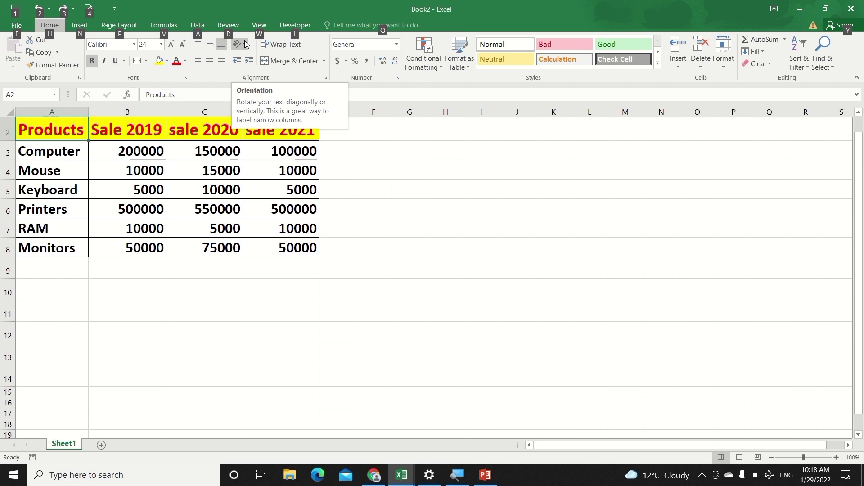
key(n)
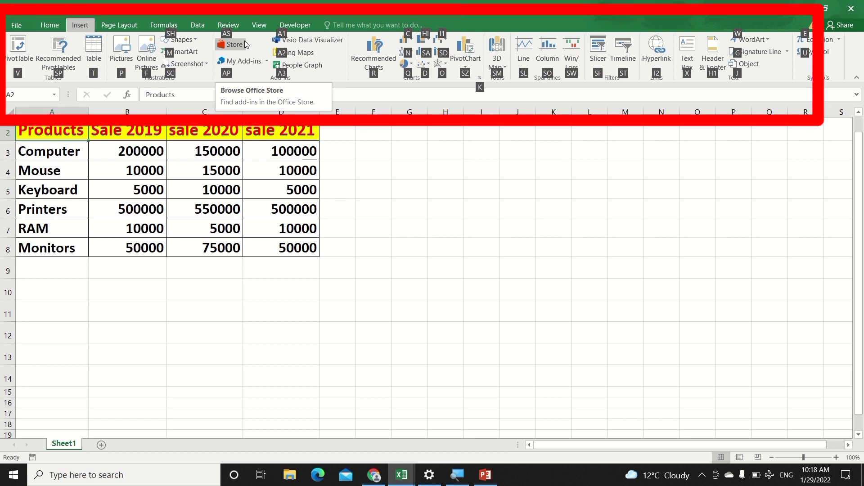
key(t)
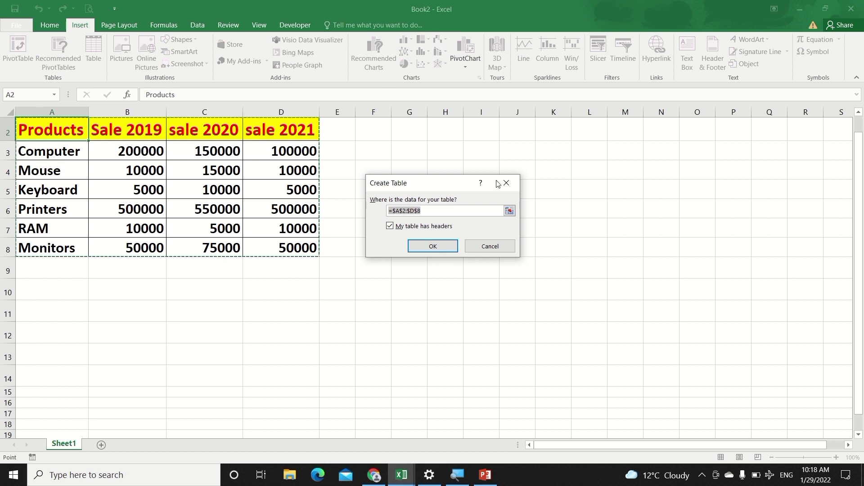
click(492, 247)
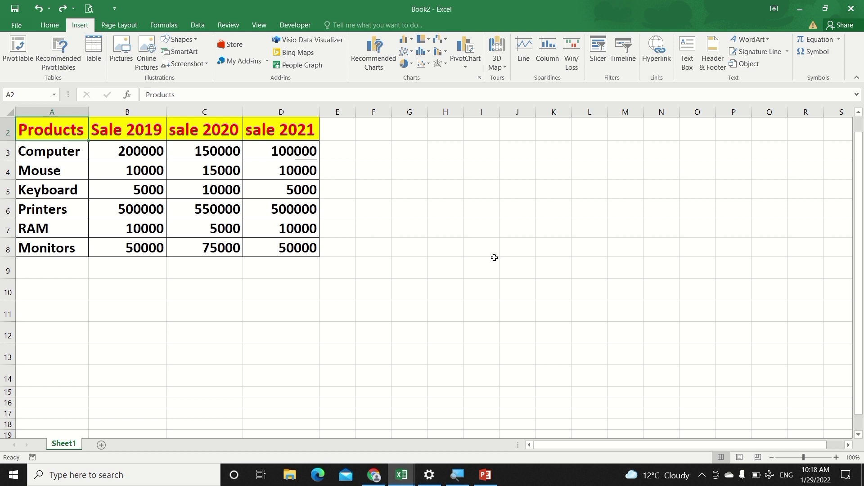
Enter the misspelled word "hlp" in cell D10.
click(283, 291)
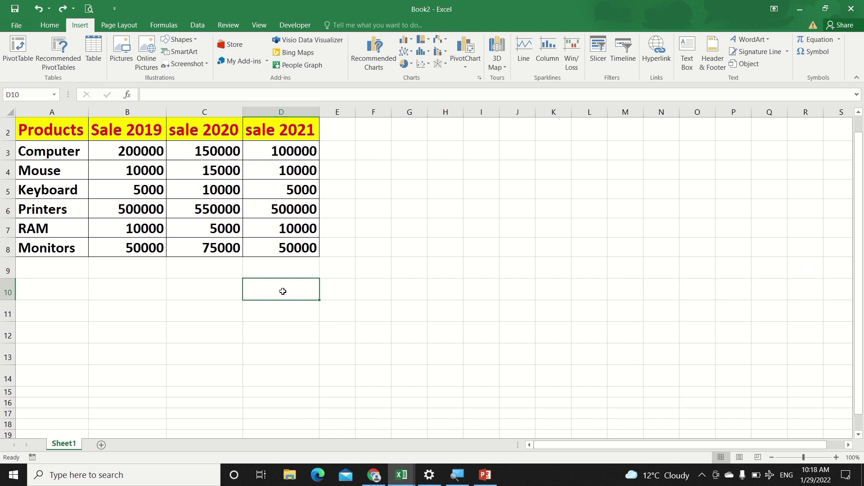
text(hlp)
key(Return)
Spell-check cell D10, replace "hlp" with the suggestion "help", and continue checking from the beginning of the sheet until done.
click(267, 296)
key(F7)
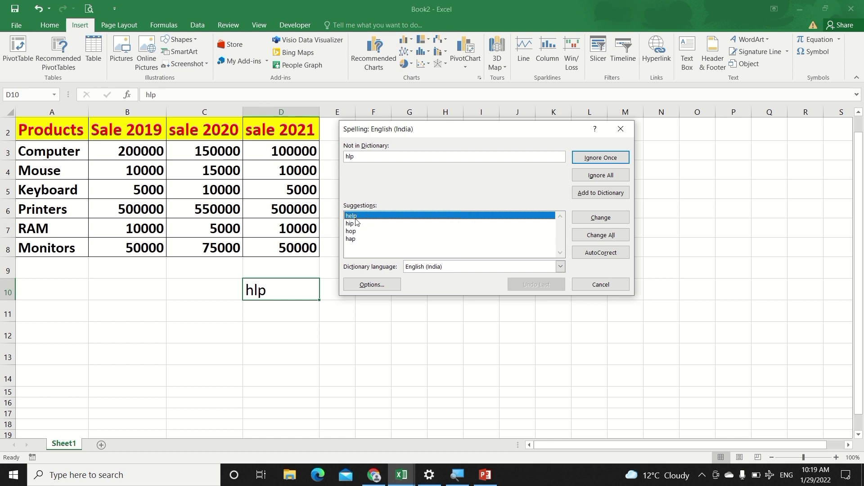
click(599, 218)
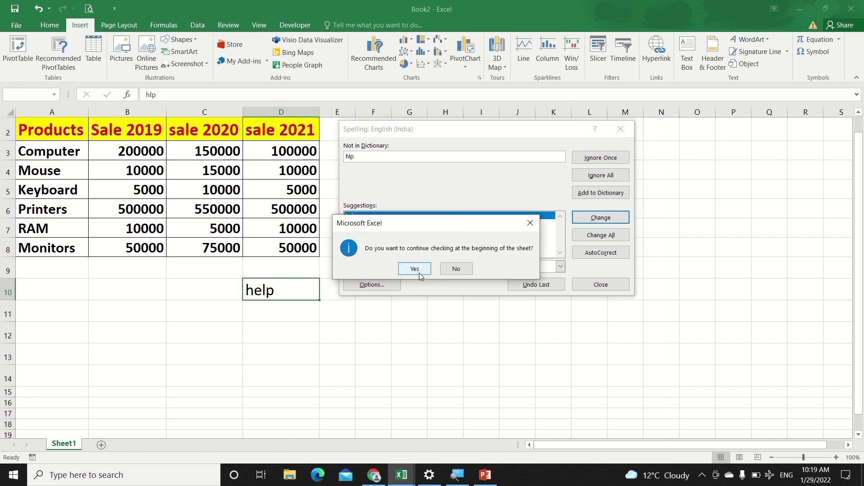
click(420, 273)
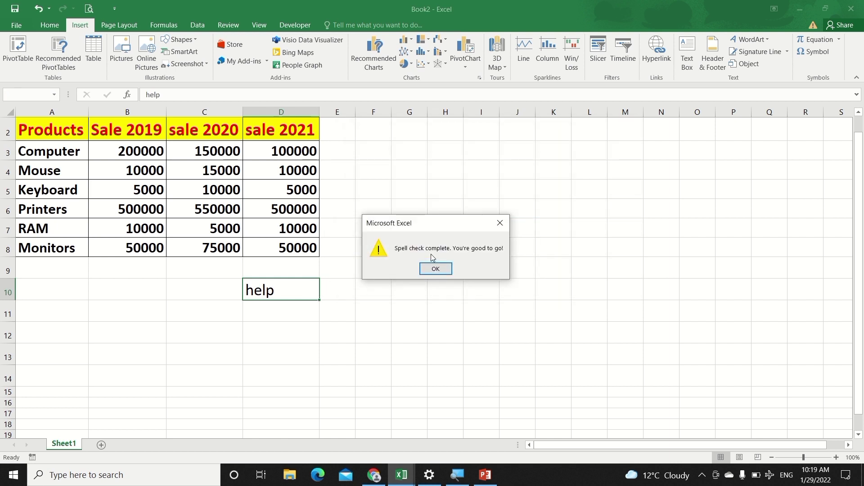
click(435, 269)
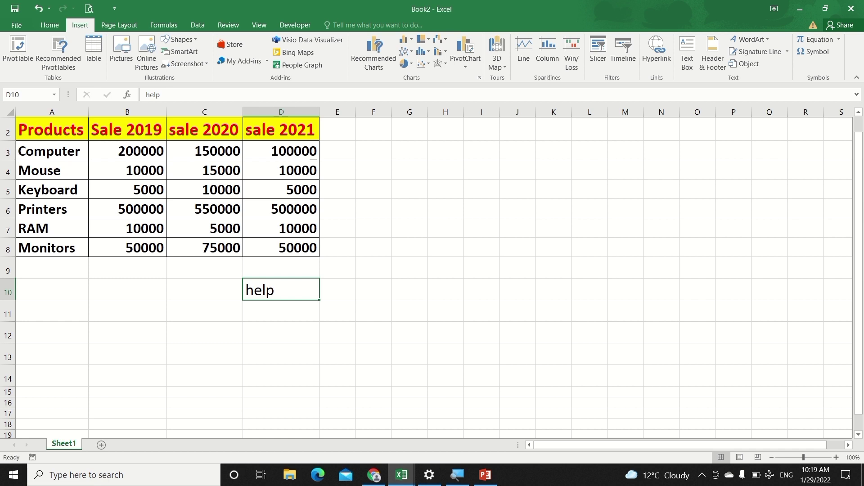
Select the sales table from the Products header in A2 through D8 using extend-selection mode.
click(170, 424)
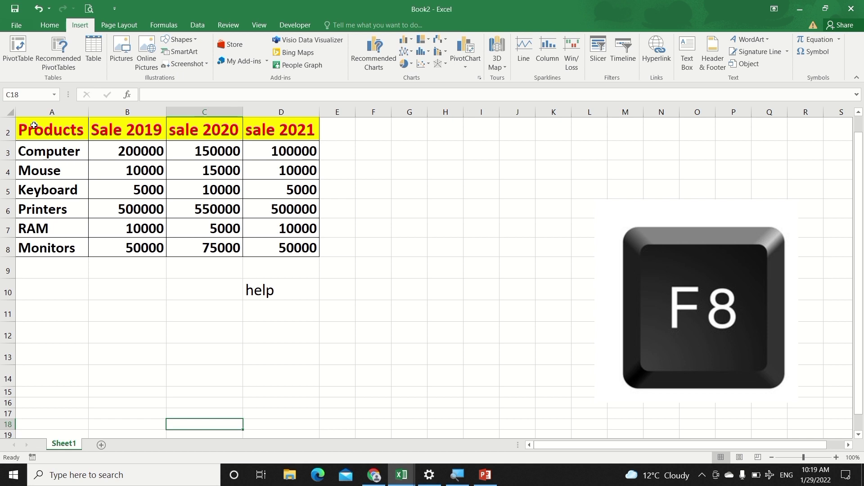
drag(34, 126, 84, 108)
click(64, 157)
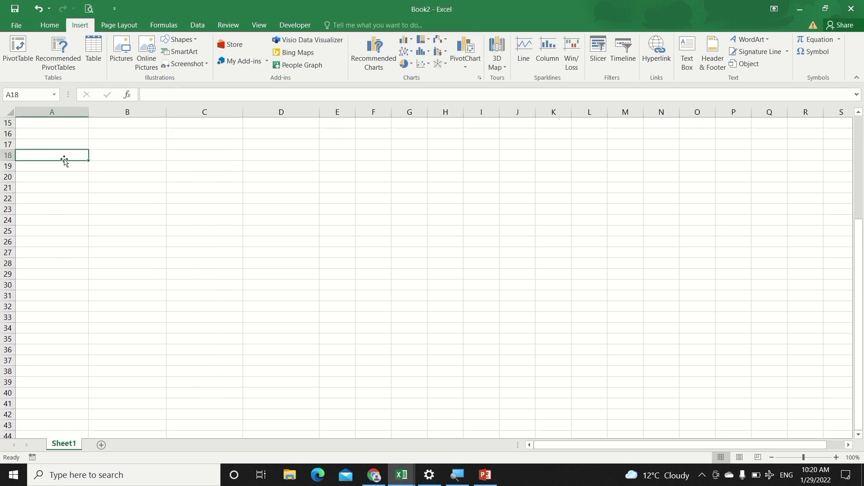
key(ctrl+Up)
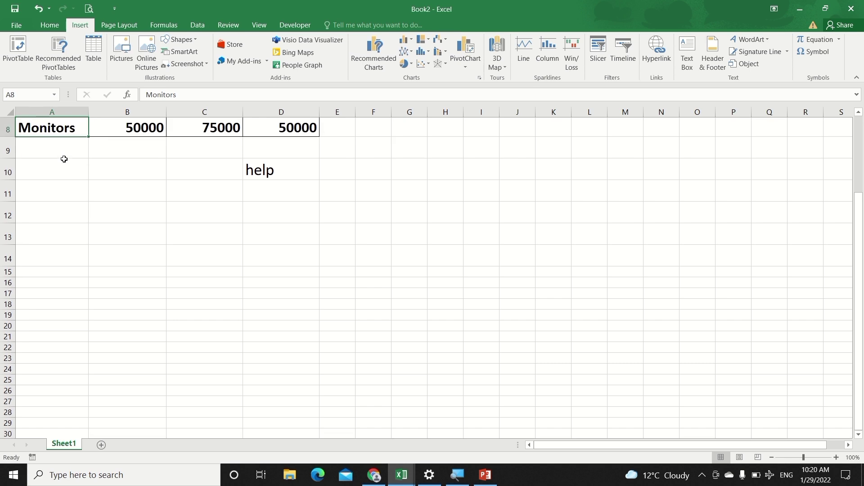
key(ctrl+Up)
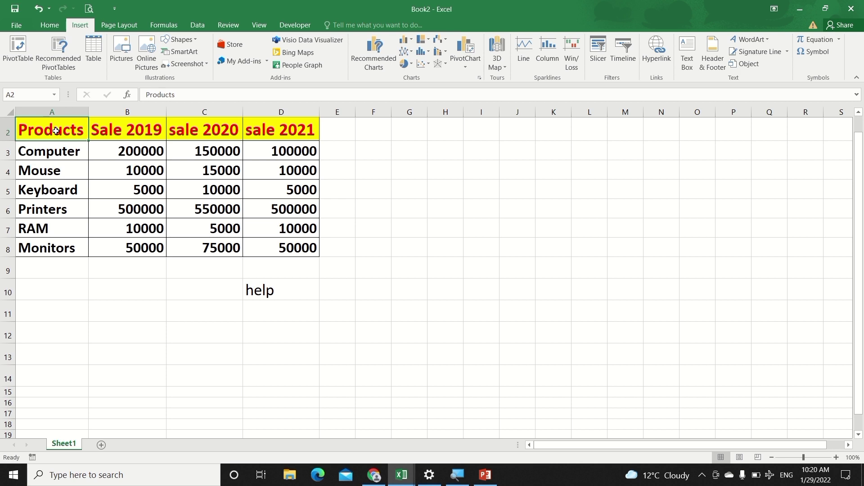
key(F8)
click(280, 251)
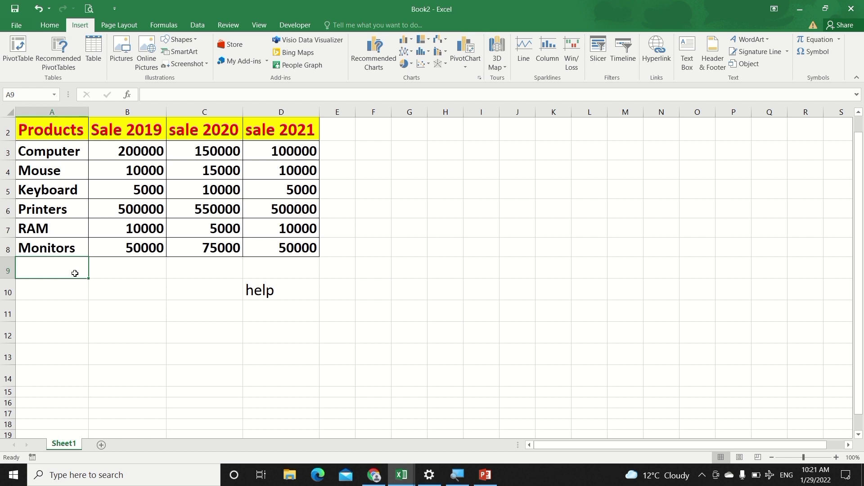
Start a formula in B9 that sums 200 and a nested MAX function: =SUM(200,MAX(.
click(111, 274)
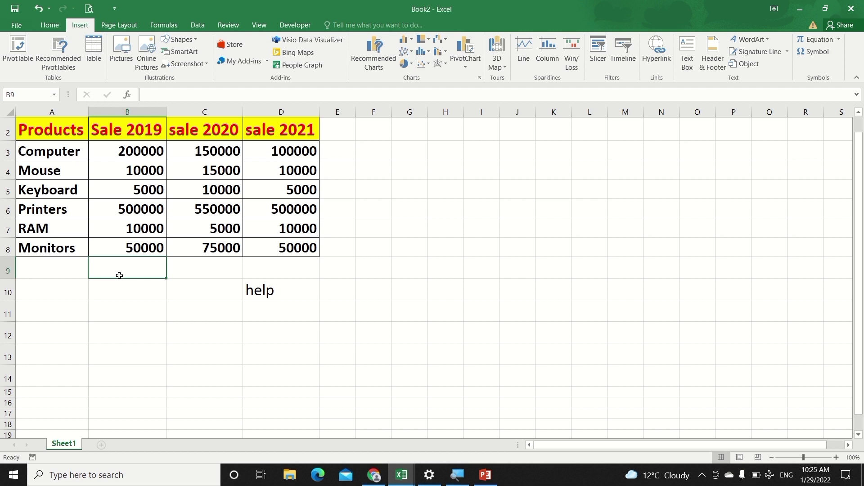
text(=)
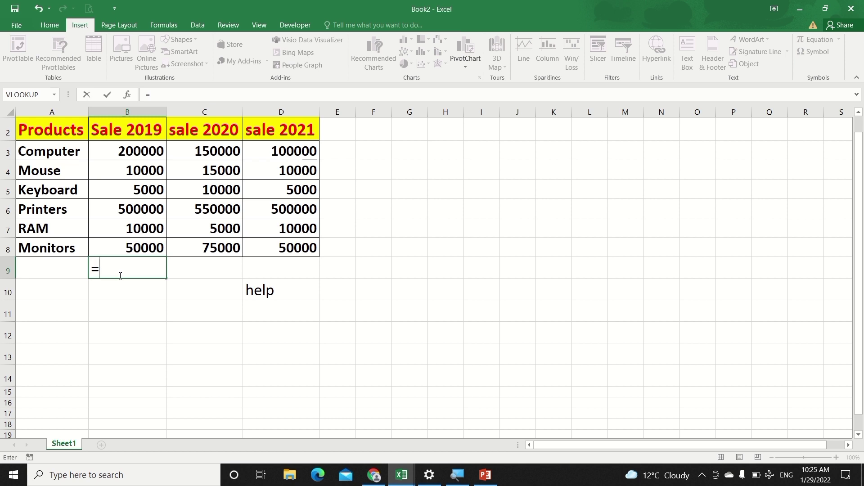
text(s)
key(BackSpace)
text(SUM()
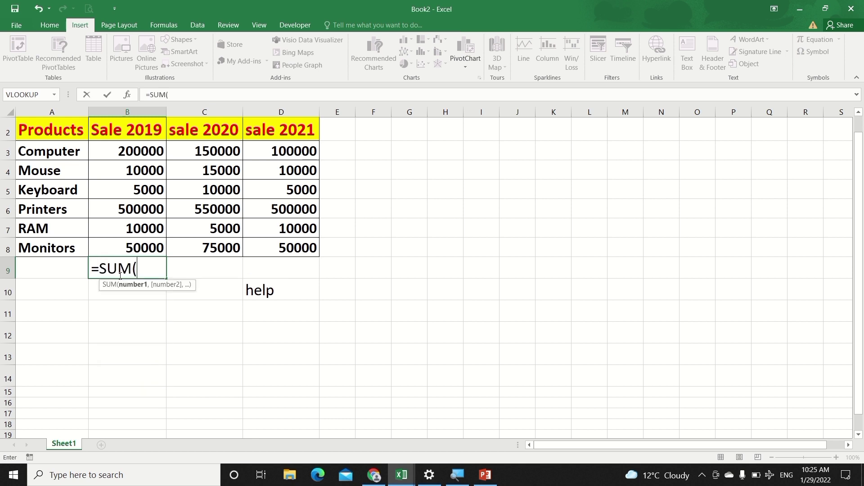
text(200,)
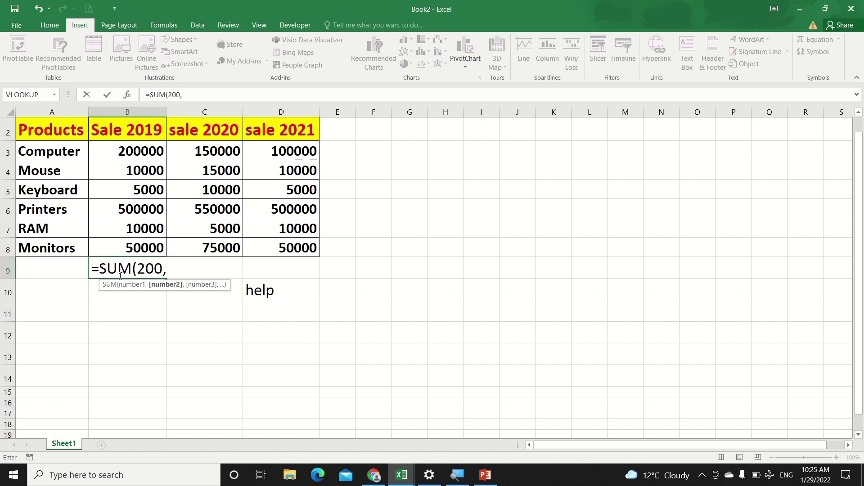
text(MAX)
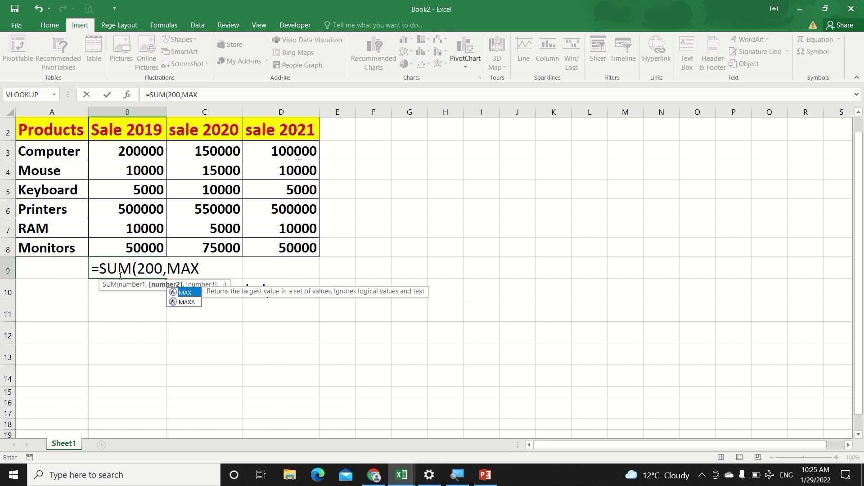
text(()
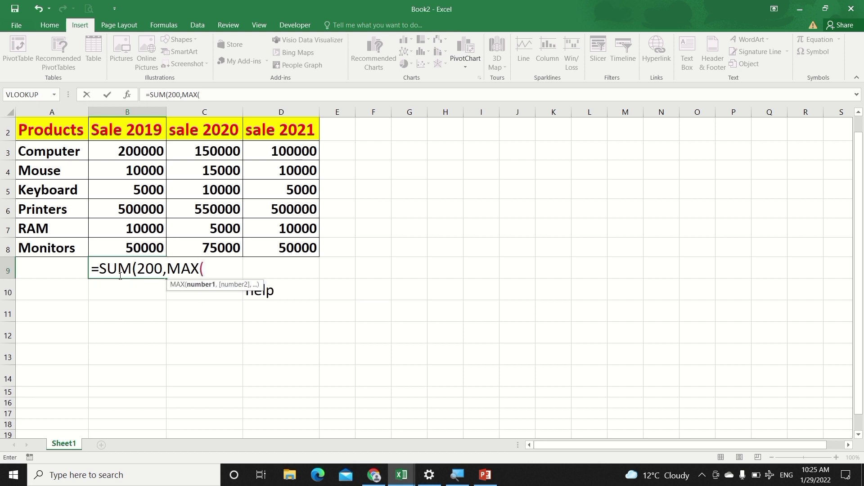
Paste the defined name SALE19 as the MAX argument in the B9 formula and complete the formula.
key(F3)
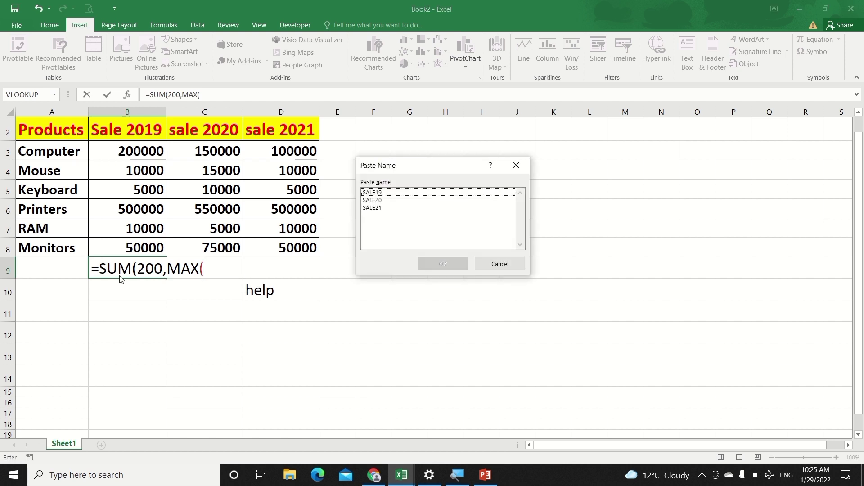
click(388, 194)
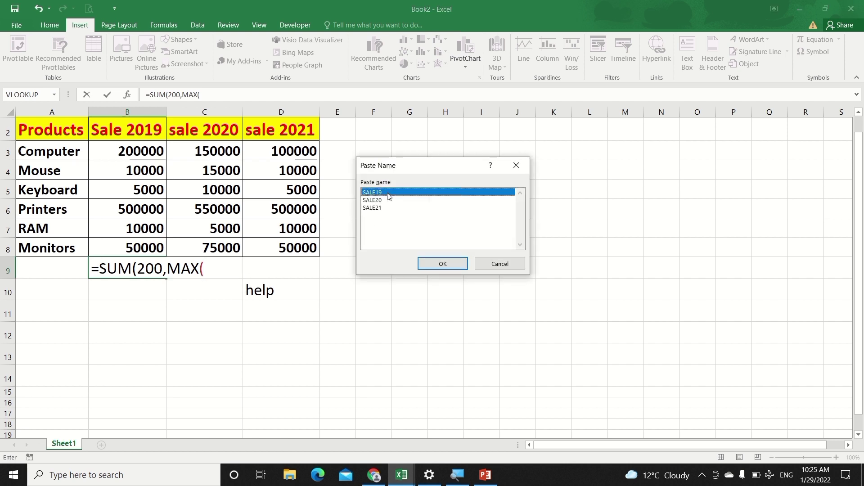
click(432, 264)
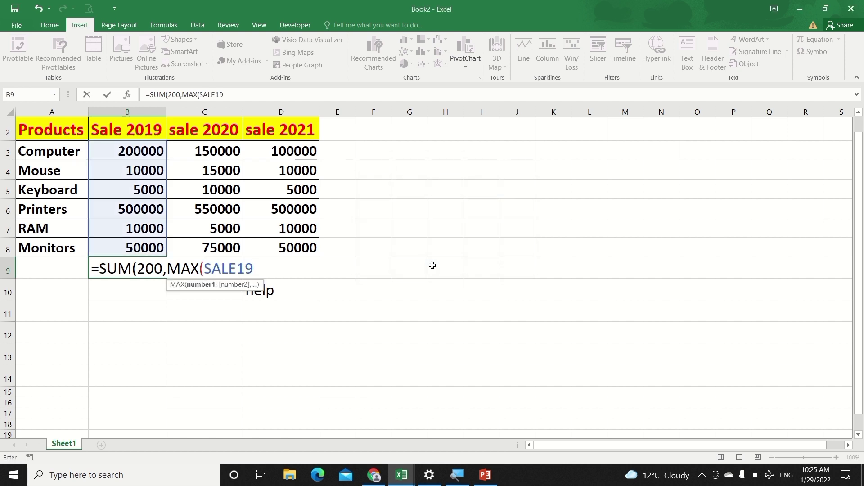
text())
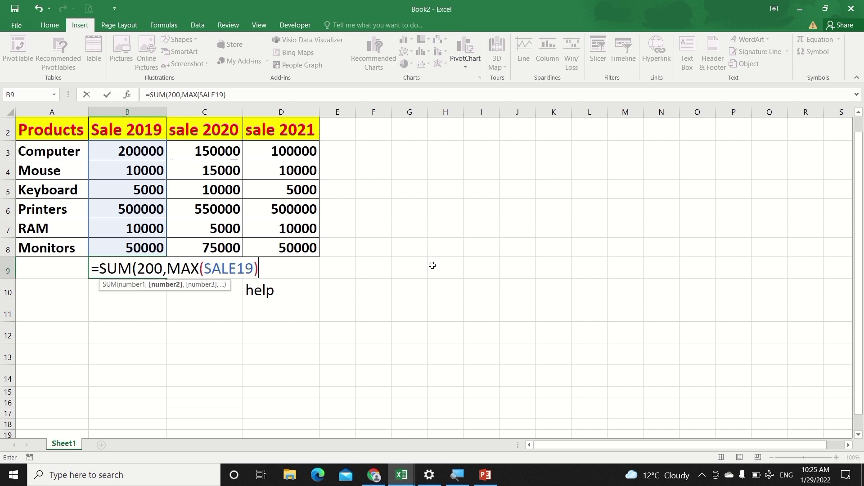
text())
key(Return)
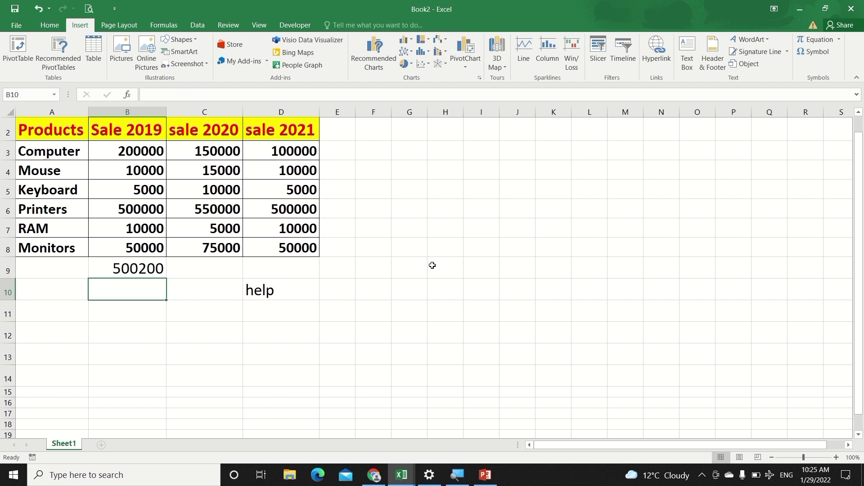
Examine the nested formula in B9 and the Printers value in the Sale 2019 column.
click(148, 270)
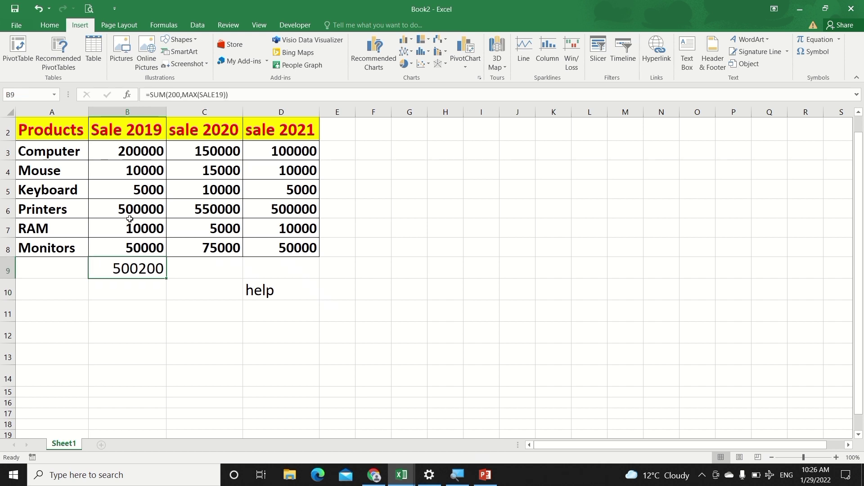
click(130, 208)
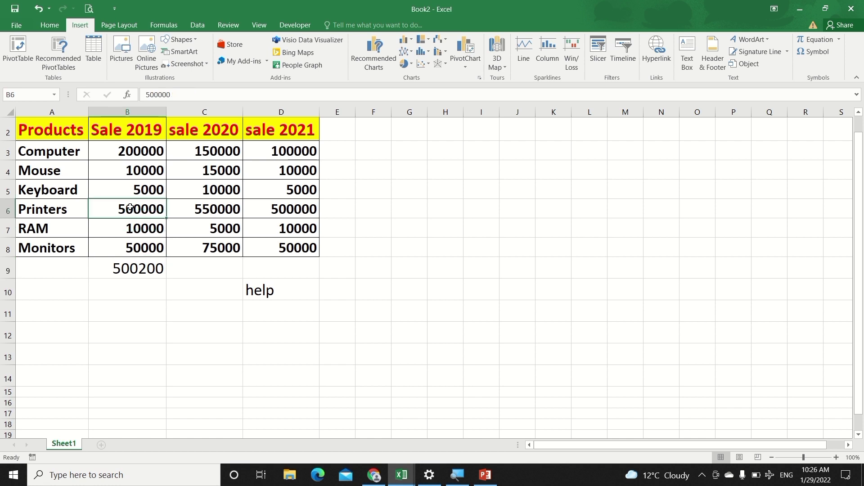
Evaluate only the MAX(SALE19) part inside the B9 formula, then discard the edit to keep the original formula.
click(120, 270)
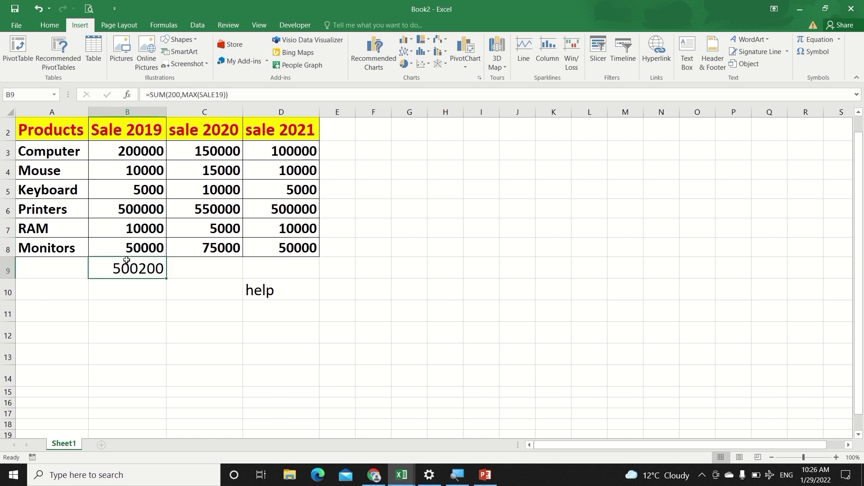
double_click(128, 266)
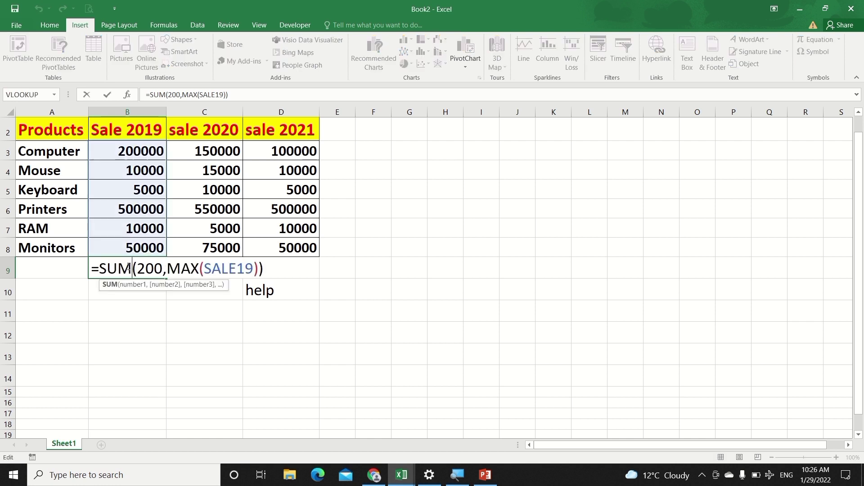
drag(167, 269, 259, 269)
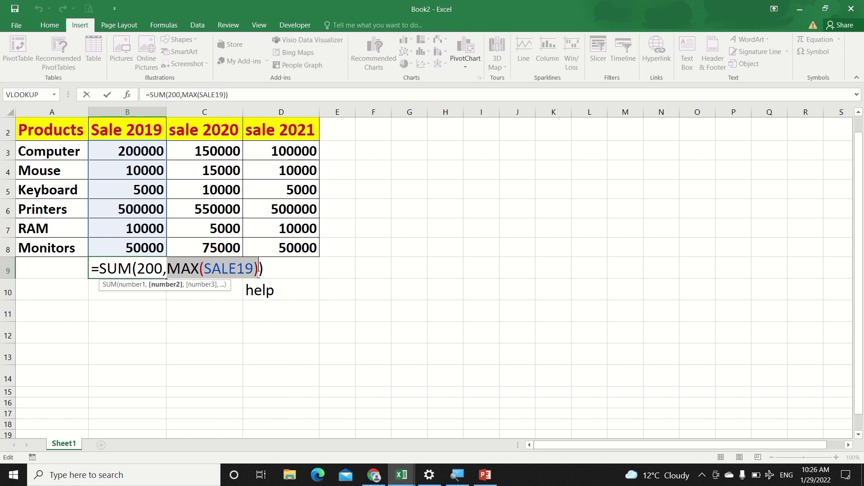
key(F9)
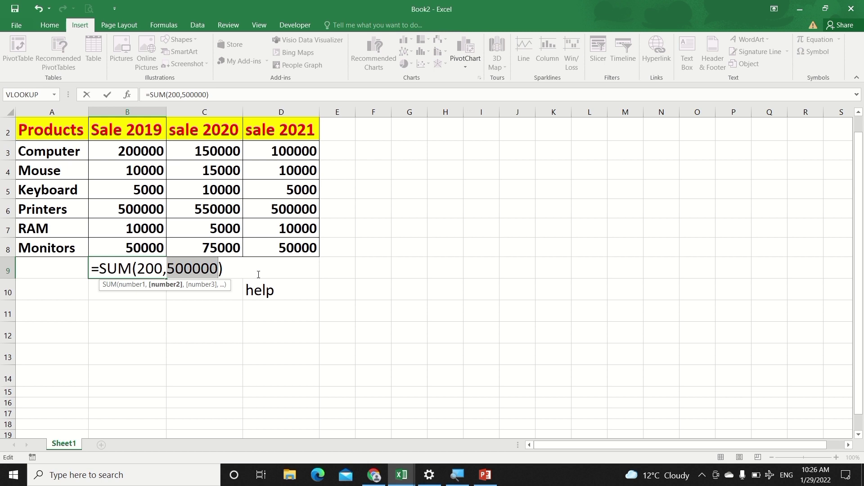
key(Escape)
click(139, 300)
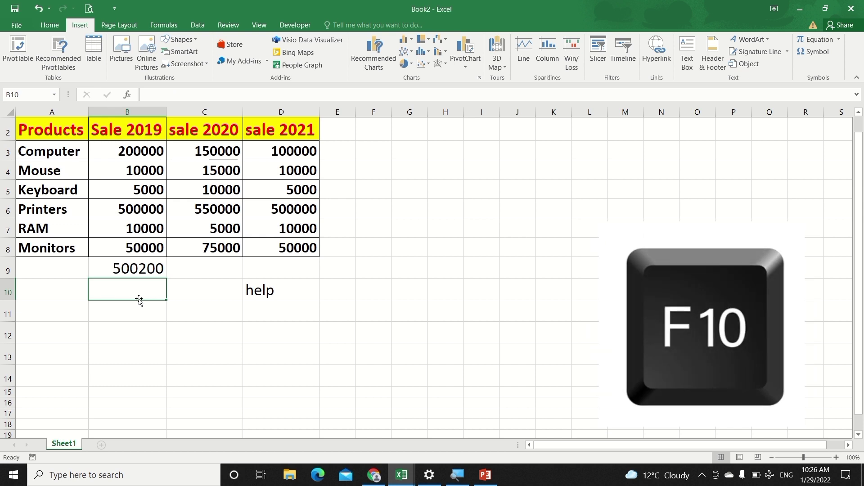
Display the ribbon key tips, use them to show the Home commands' key tips, and dismiss them.
key(F10)
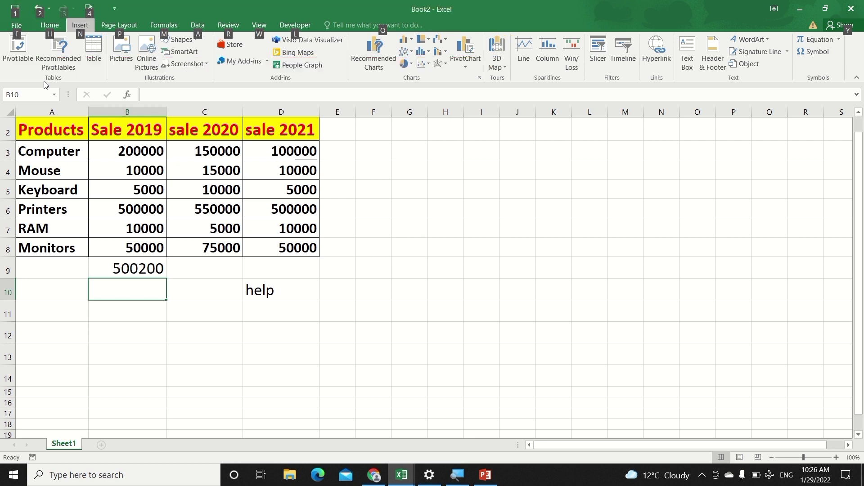
key(h)
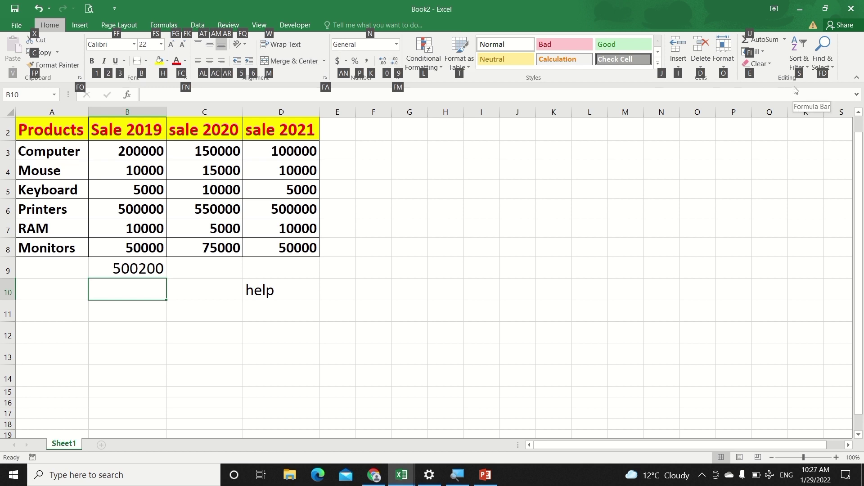
click(336, 327)
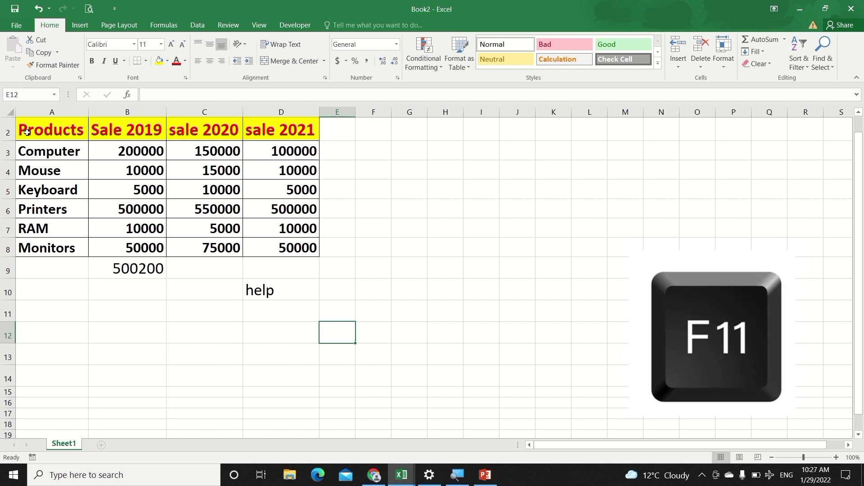
Create a column chart on its own sheet from the sales table A2:D8 and apply the dark grey background chart style.
drag(27, 132, 307, 252)
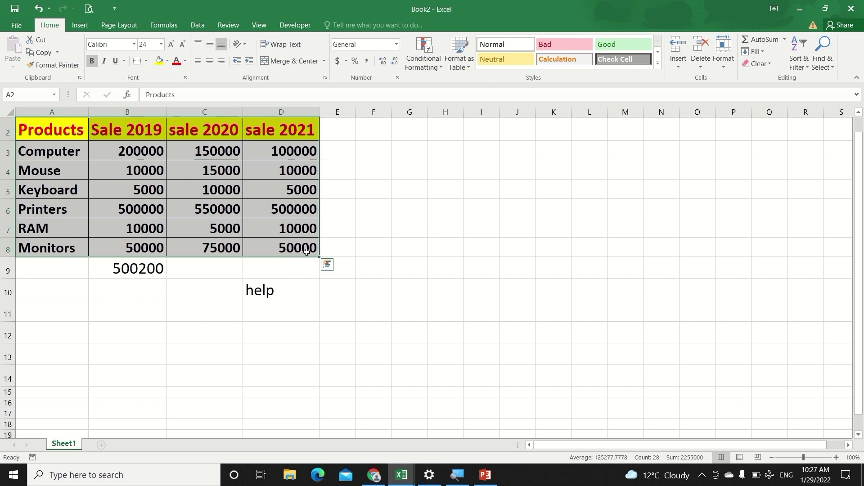
key(F11)
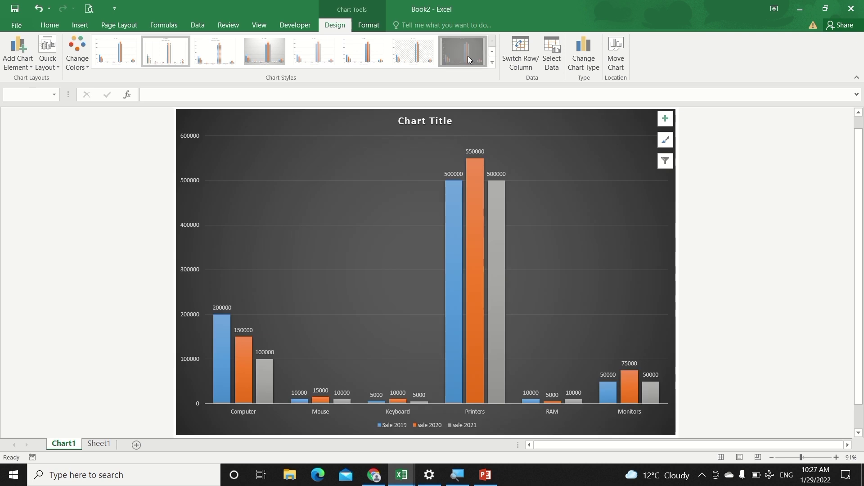
click(469, 56)
click(493, 63)
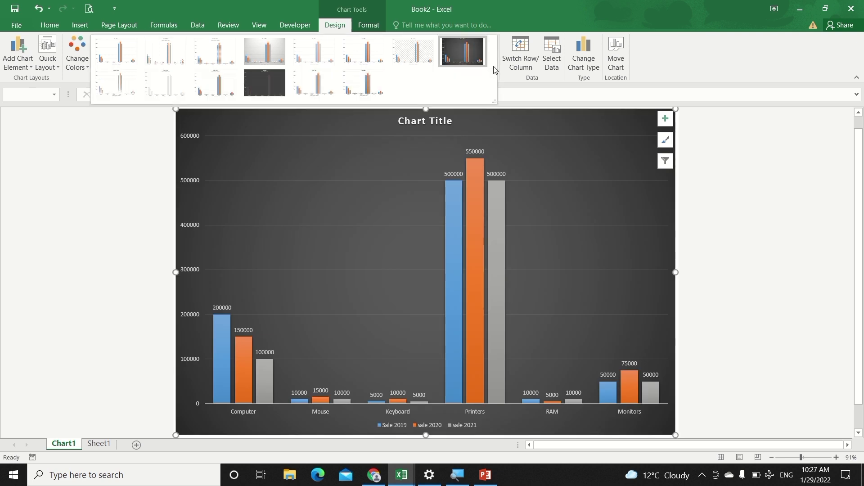
click(529, 92)
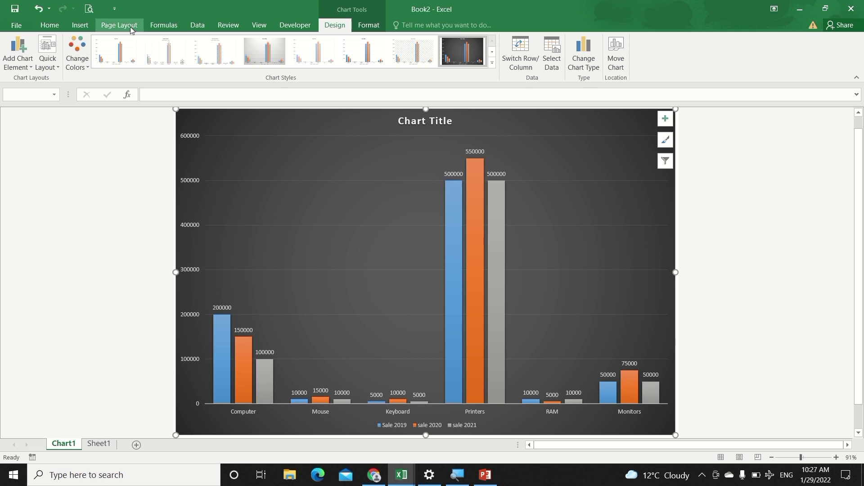
Return to Sheet1 and save the workbook in the Documents folder as RECORD in Excel Workbook (*.xlsx) format.
click(90, 449)
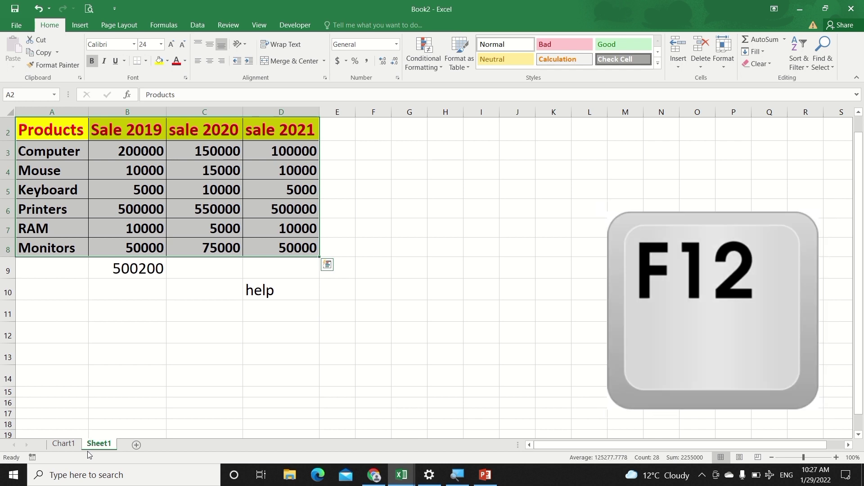
click(67, 274)
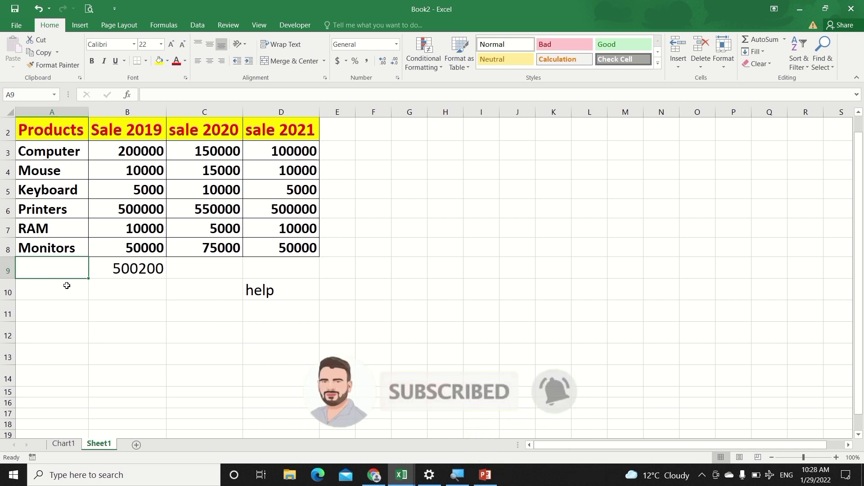
key(F12)
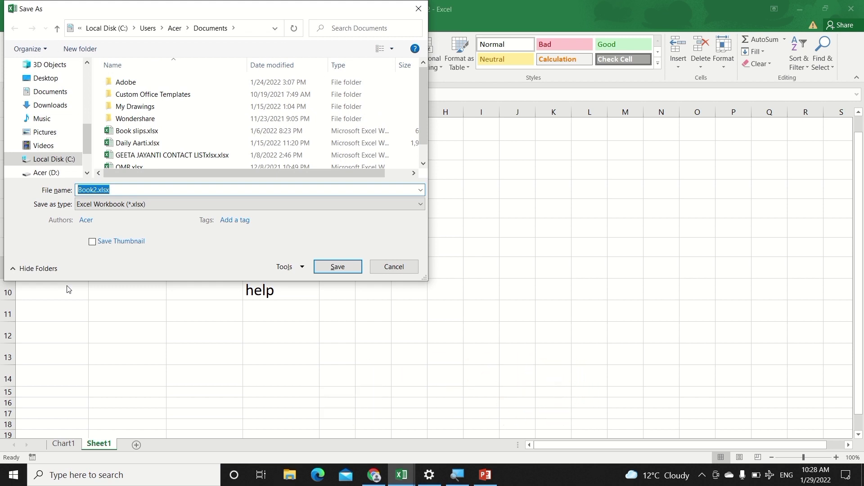
text(RECORD)
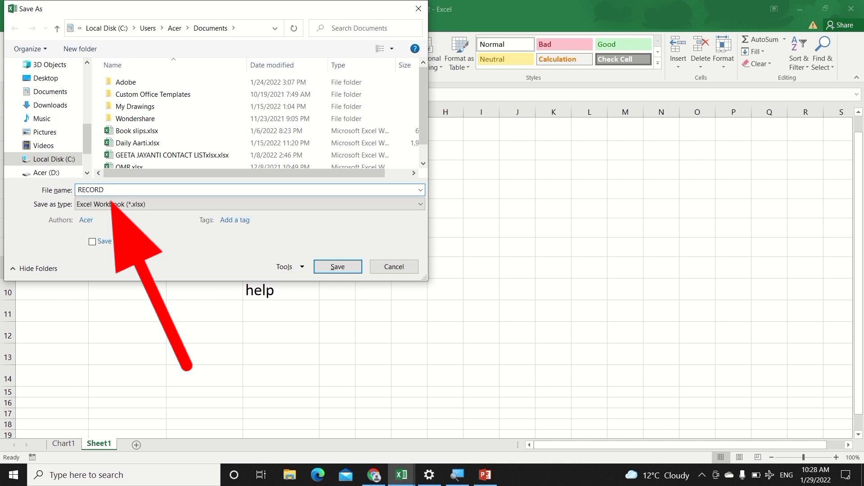
key(Return)
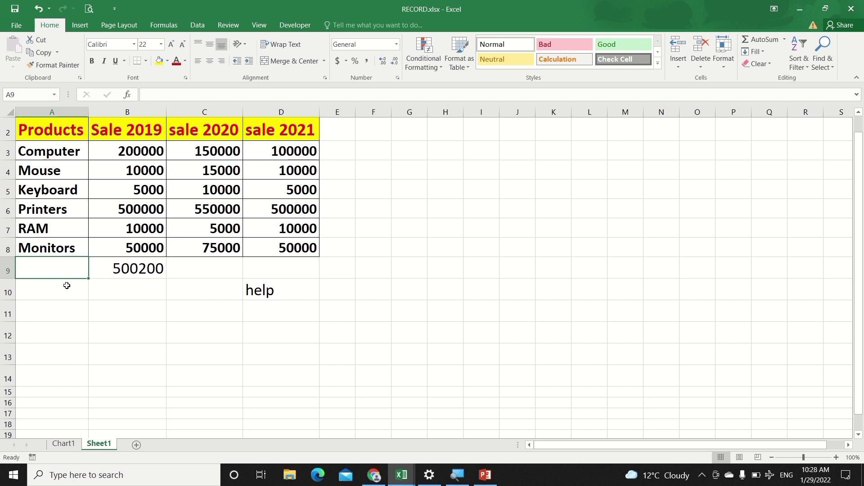